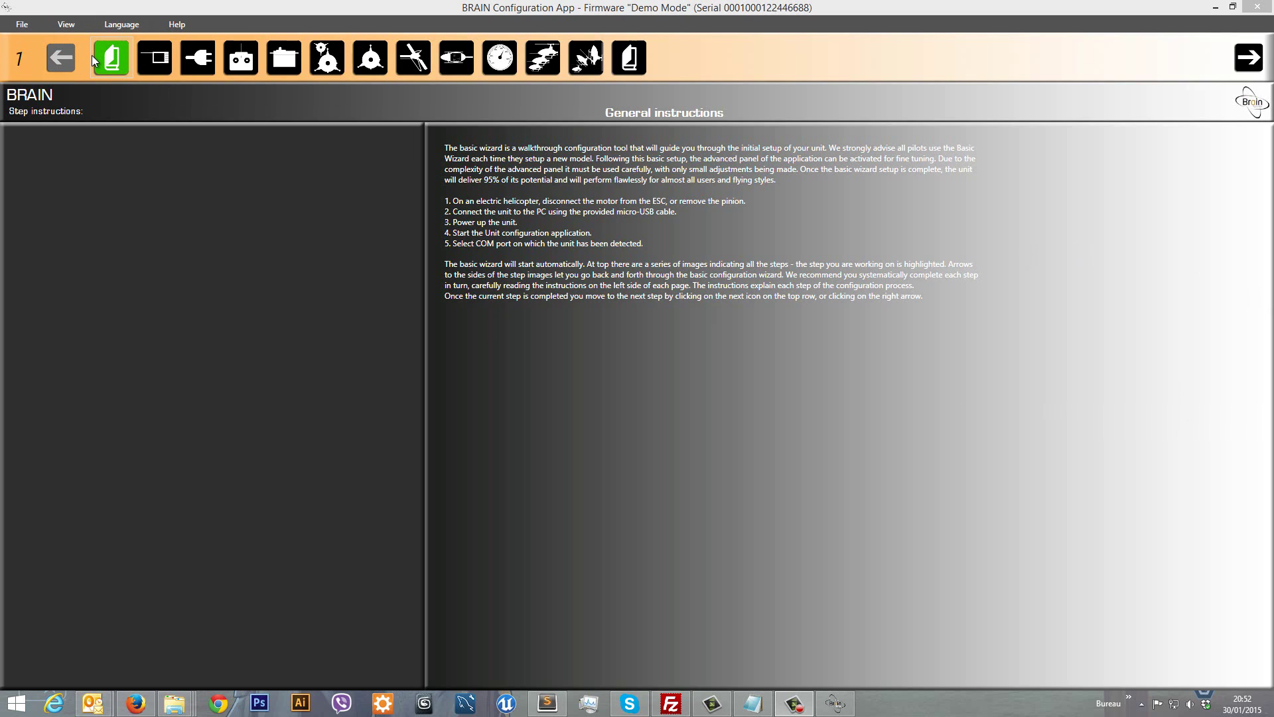
Open the Bluetooth module configuration, enter its PIN field, and confirm the settings.
left_click(22, 29)
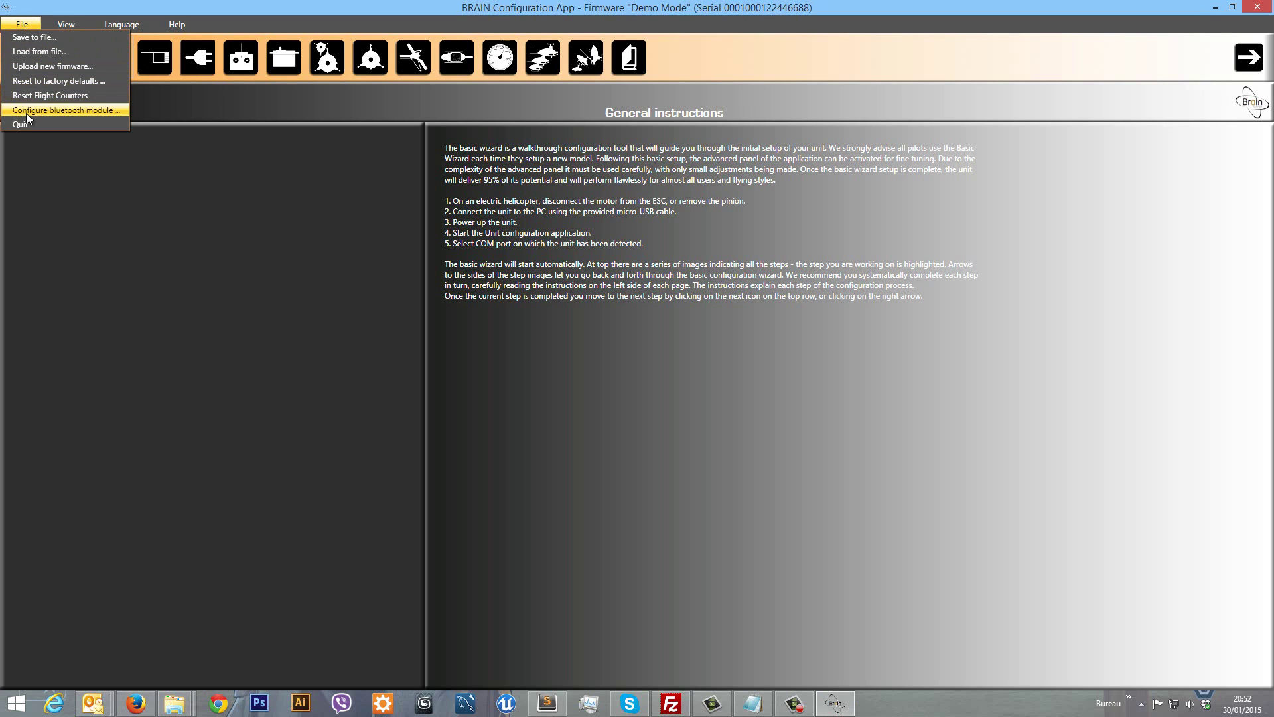
left_click(26, 113)
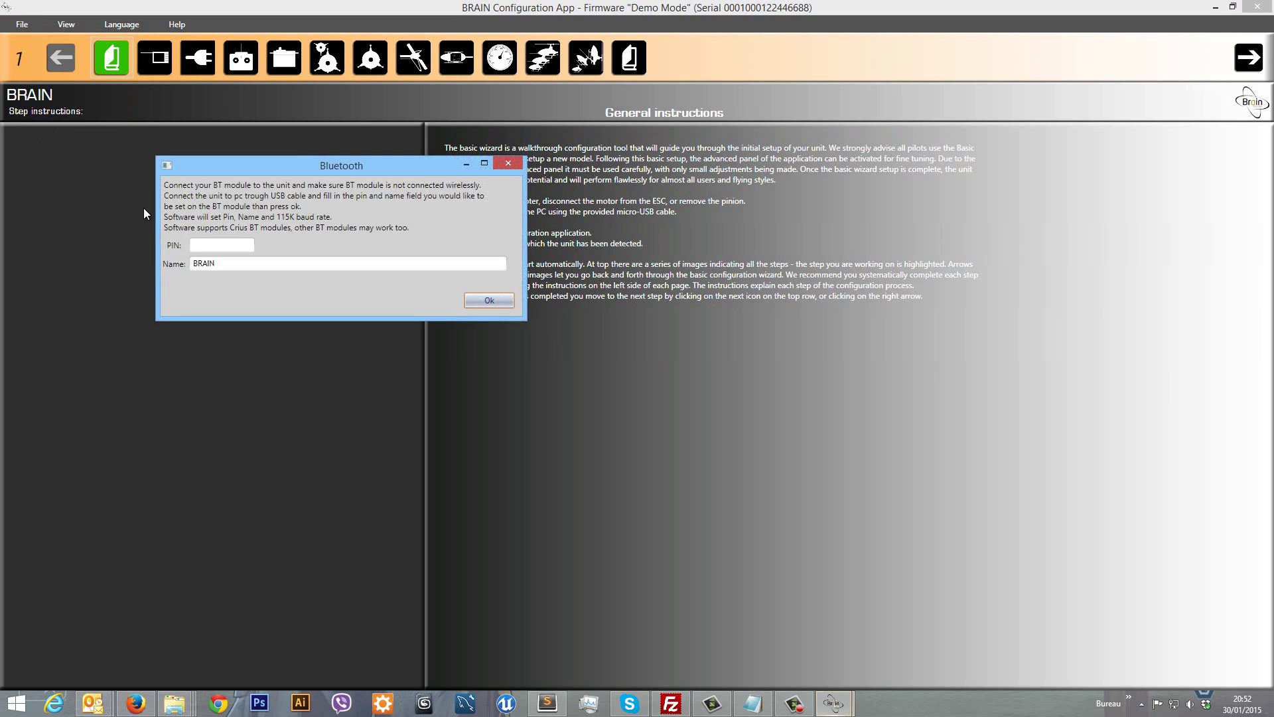
left_click(231, 243)
left_click(472, 299)
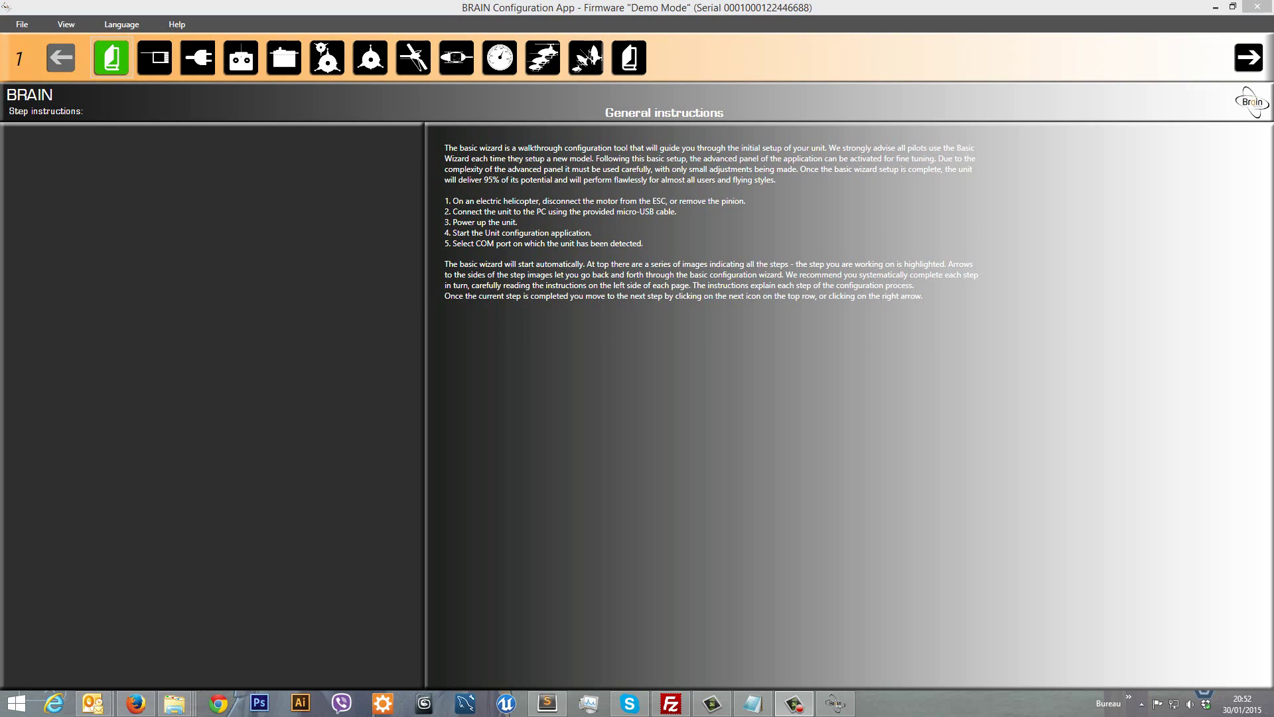
Select Spektrum DSMX satellite as the receiver type on step 2.
left_click(155, 58)
left_click(616, 505)
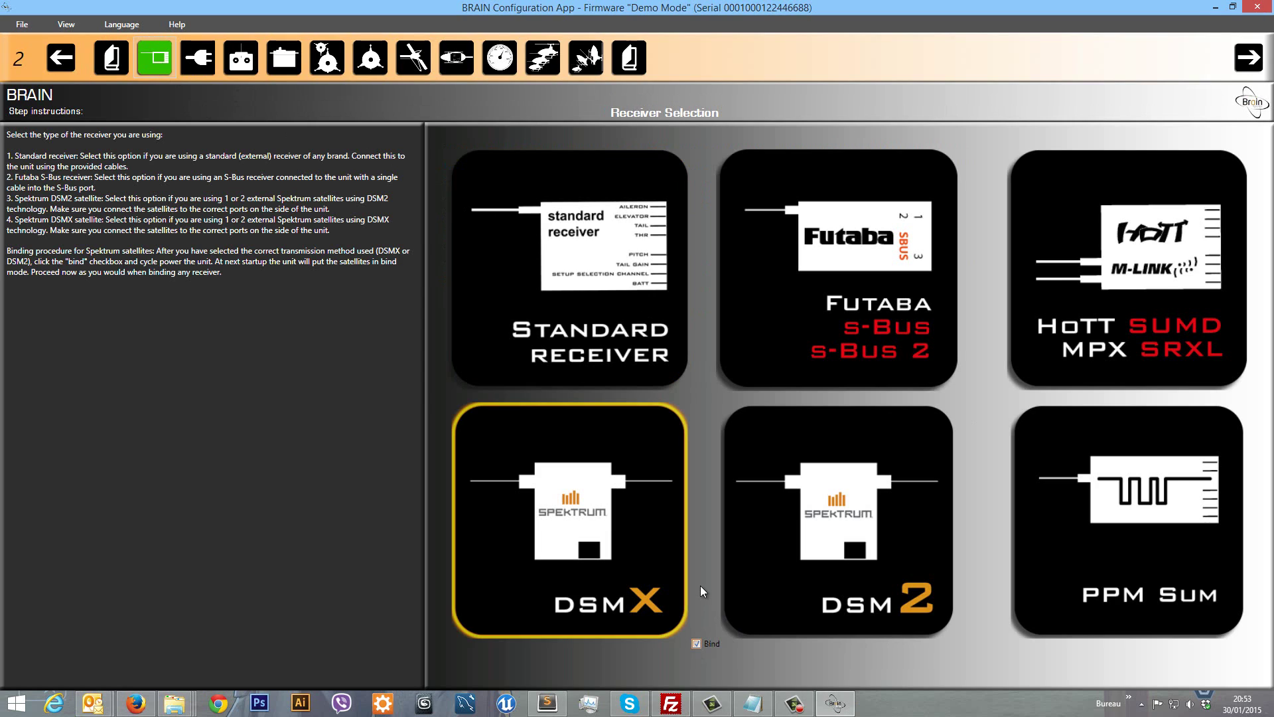
Advance to step 4, Transmitter Setup, to view live receiver channel readings.
left_click(227, 67)
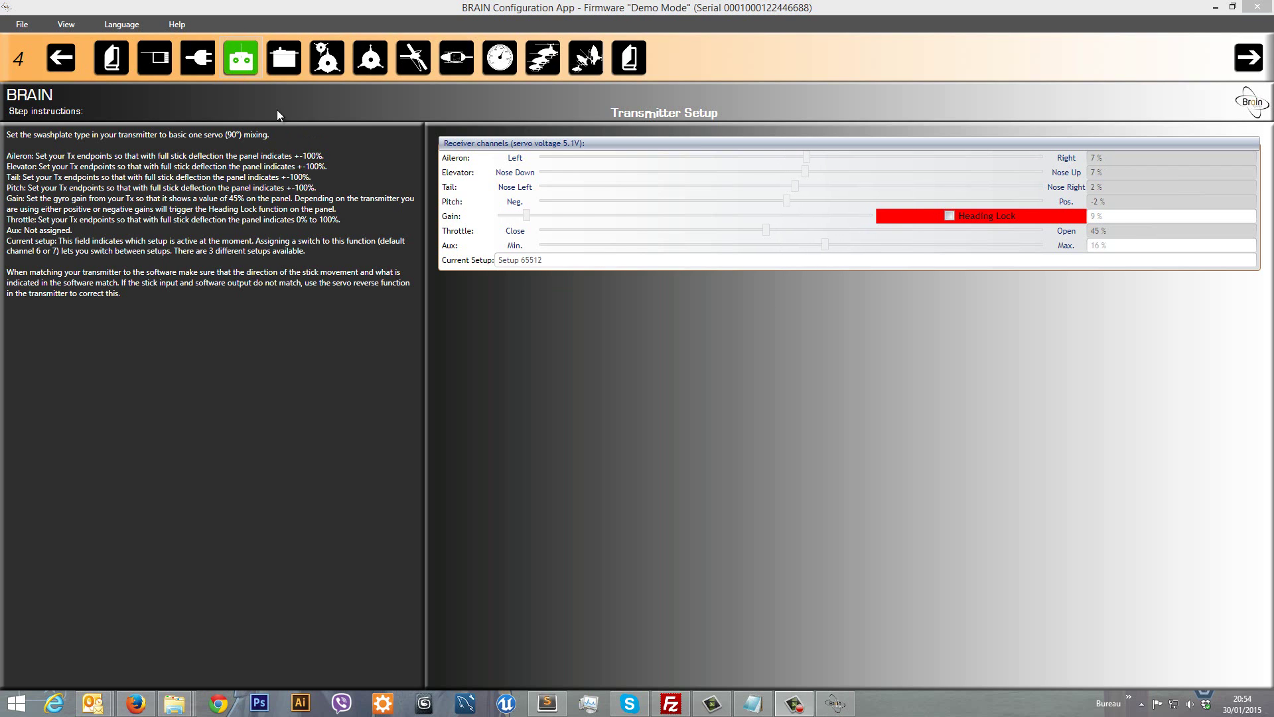
Choose hi-end digital (200Hz) cyclic servos and a specific digital (333Hz) tail servo.
left_click(283, 59)
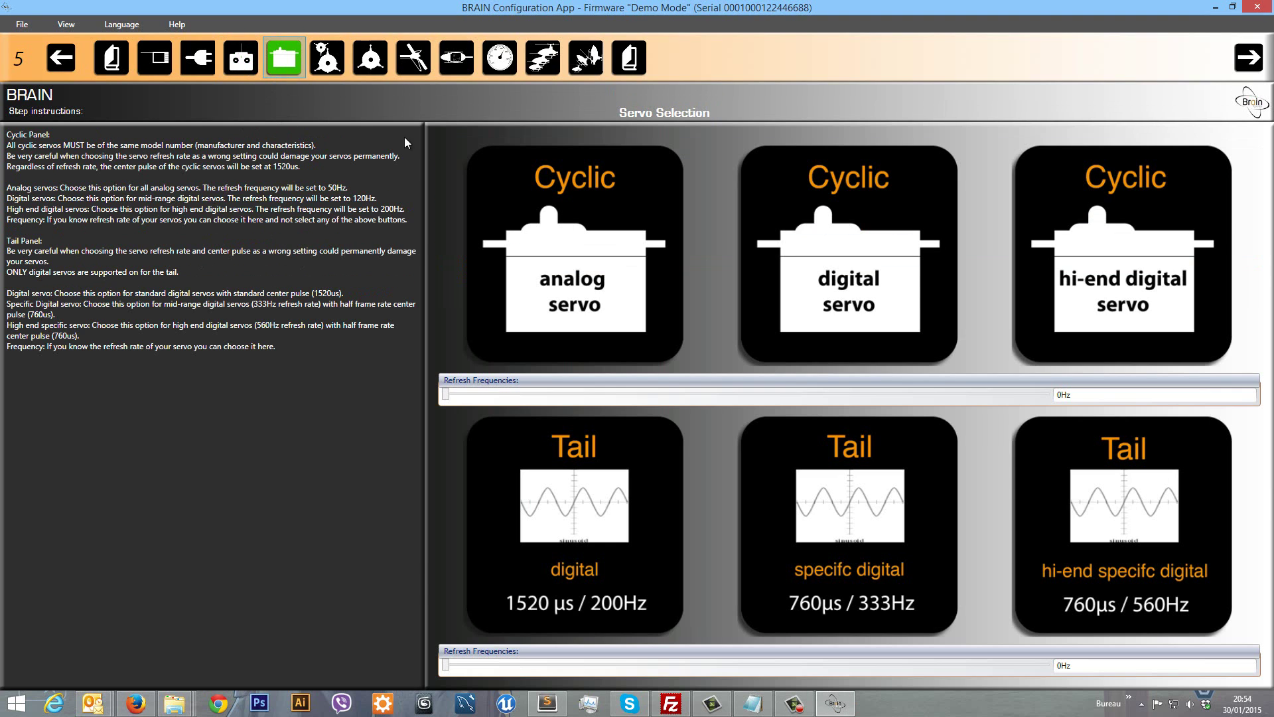
left_click(1107, 259)
left_click(893, 474)
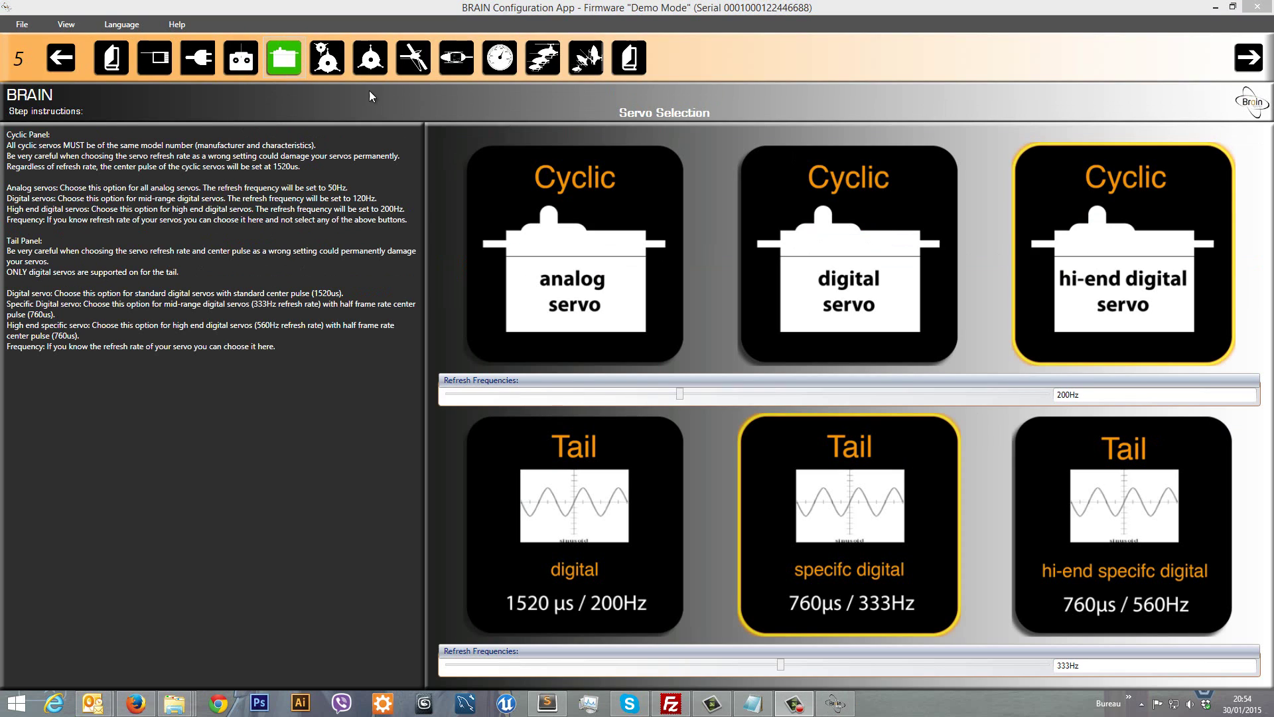
Set the swashplate type to H-3 120° and advance to Swashplate Setup.
left_click(326, 60)
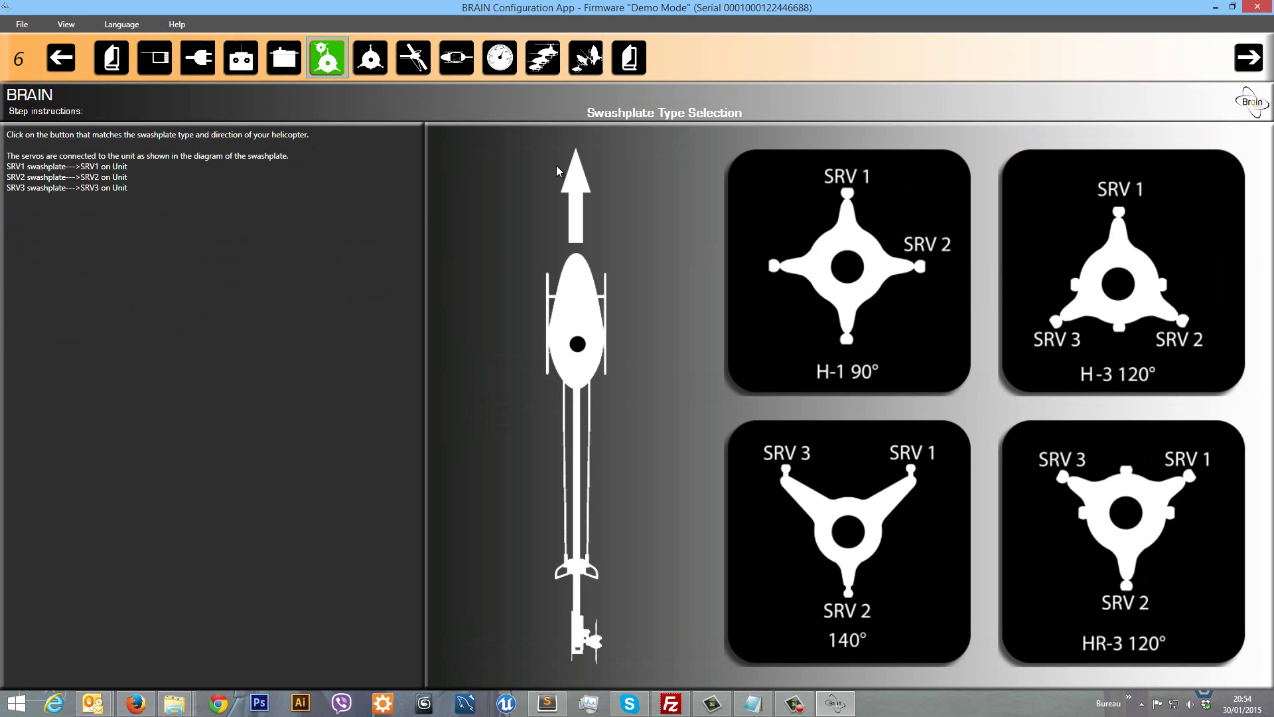
left_click(1128, 246)
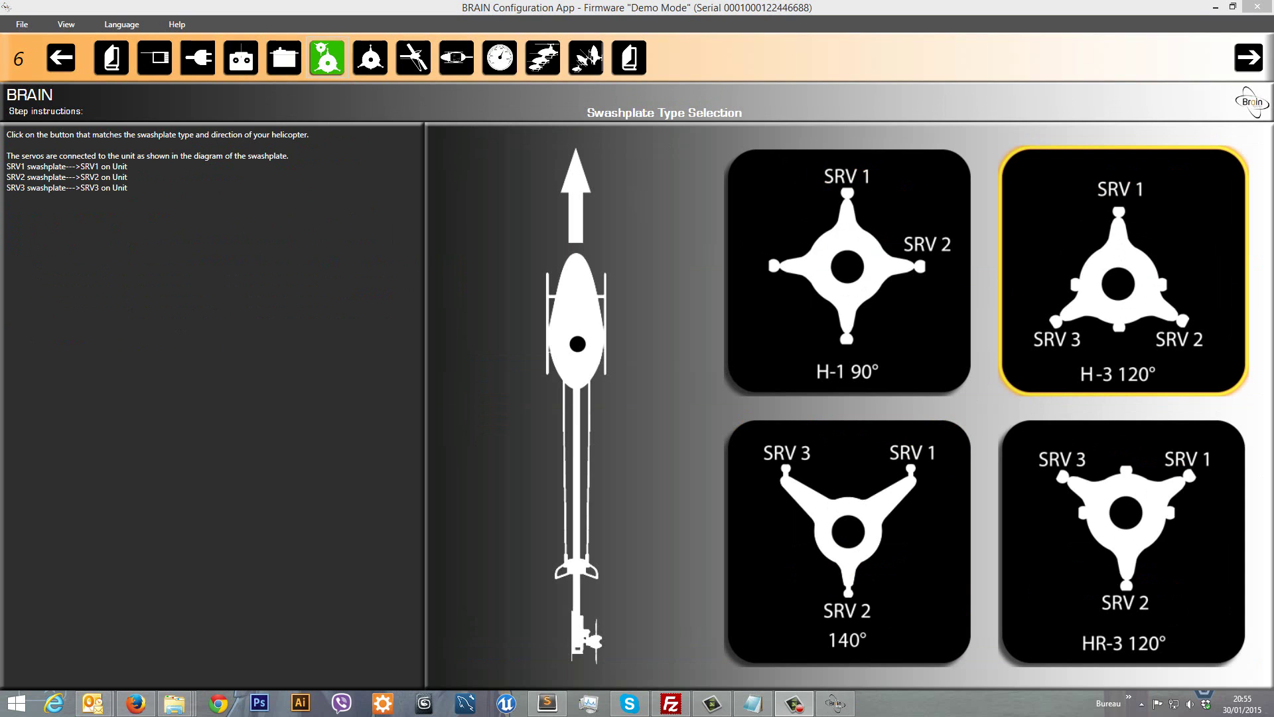
left_click(361, 67)
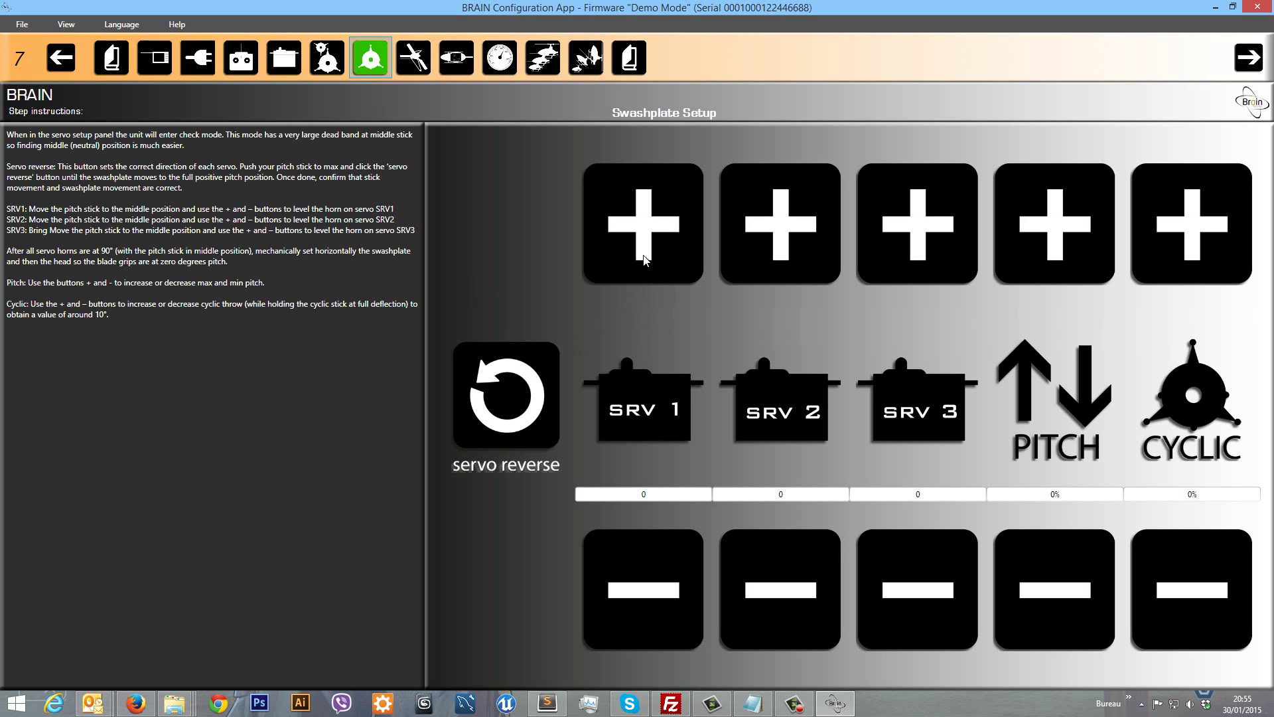
Trim the servo neutrals, returning SRV1 to 0 and raising SRV3.
left_click(660, 246)
left_click(647, 591)
left_click(652, 591)
left_click(911, 257)
left_click(911, 257)
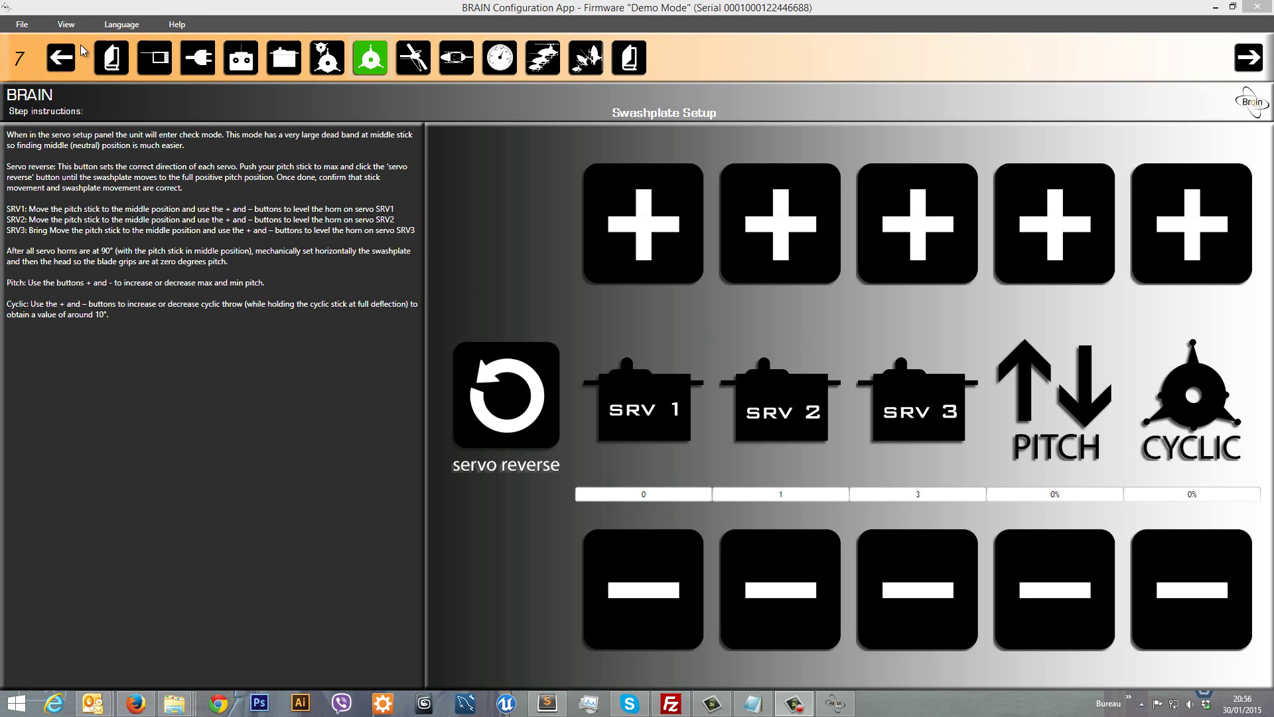
In the Advanced view's Servos panel, set Negative Throw to 600 for Servos 1–3.
left_click(66, 30)
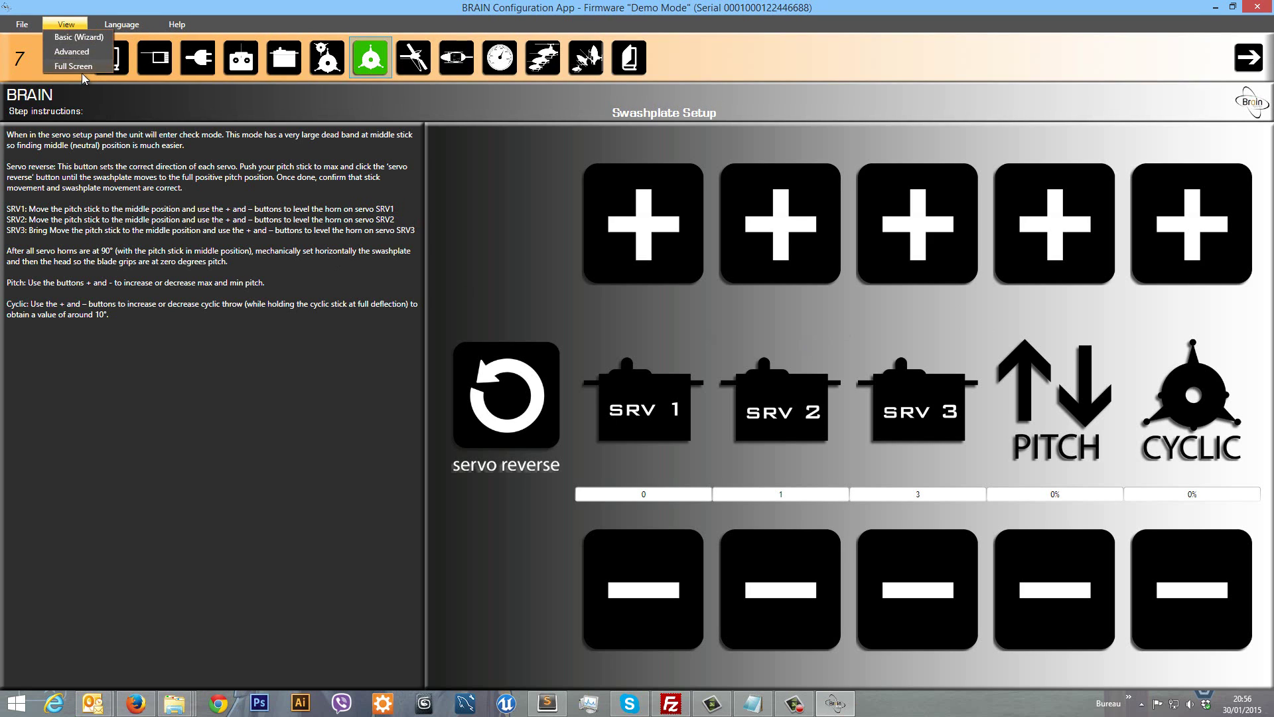
left_click(78, 56)
left_click(83, 150)
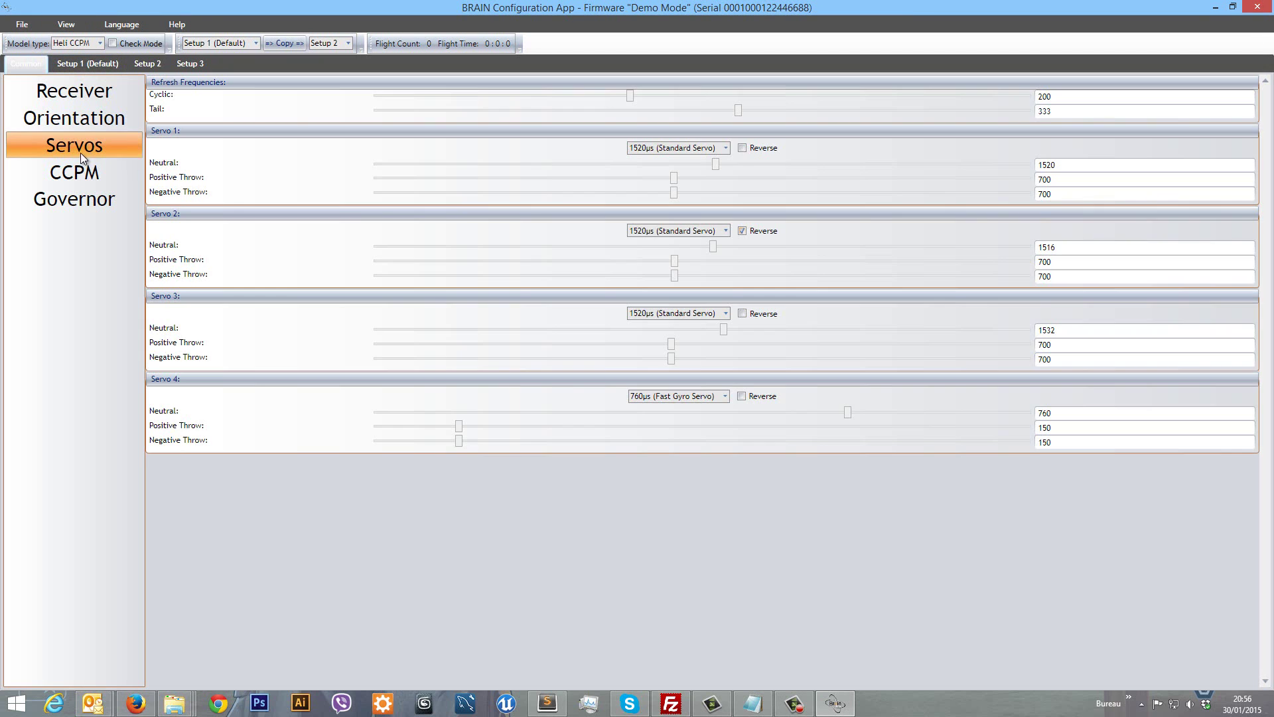
double_click(1066, 194)
type("600")
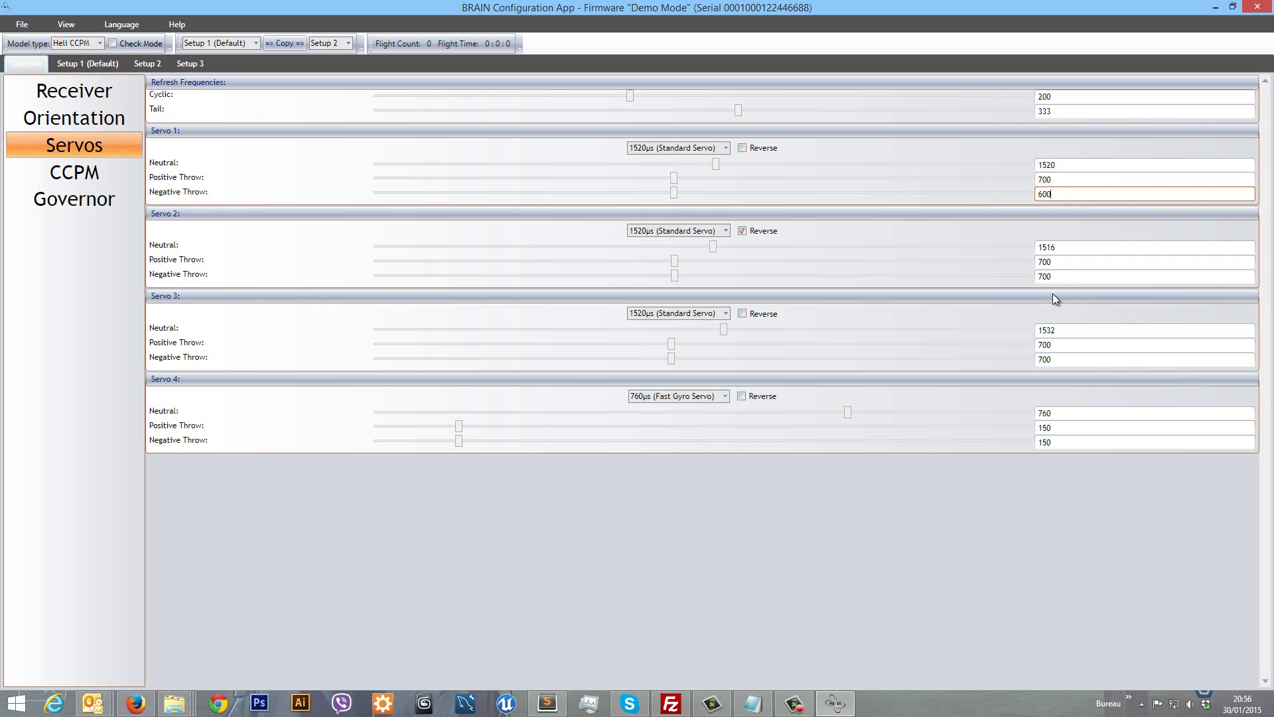
double_click(1058, 277)
type("600")
double_click(1062, 361)
type("600")
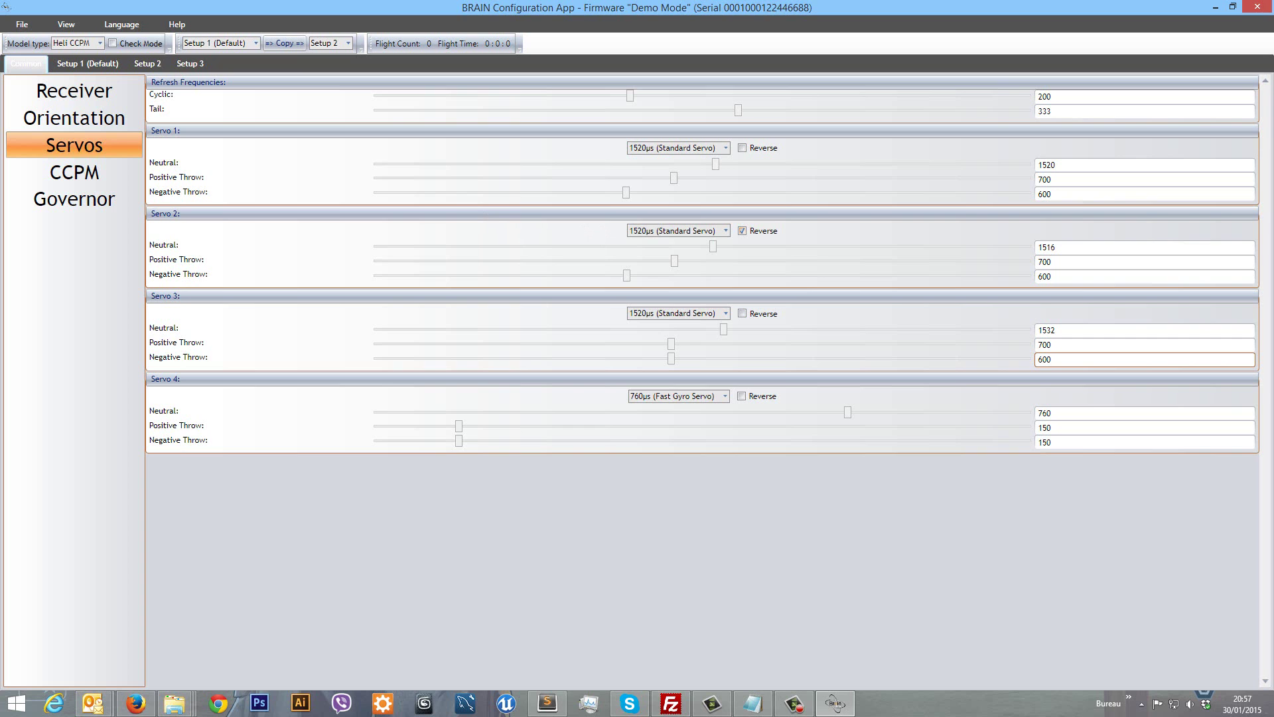
Return to the Basic (Wizard) view at step 7, Swashplate Setup.
left_click(66, 24)
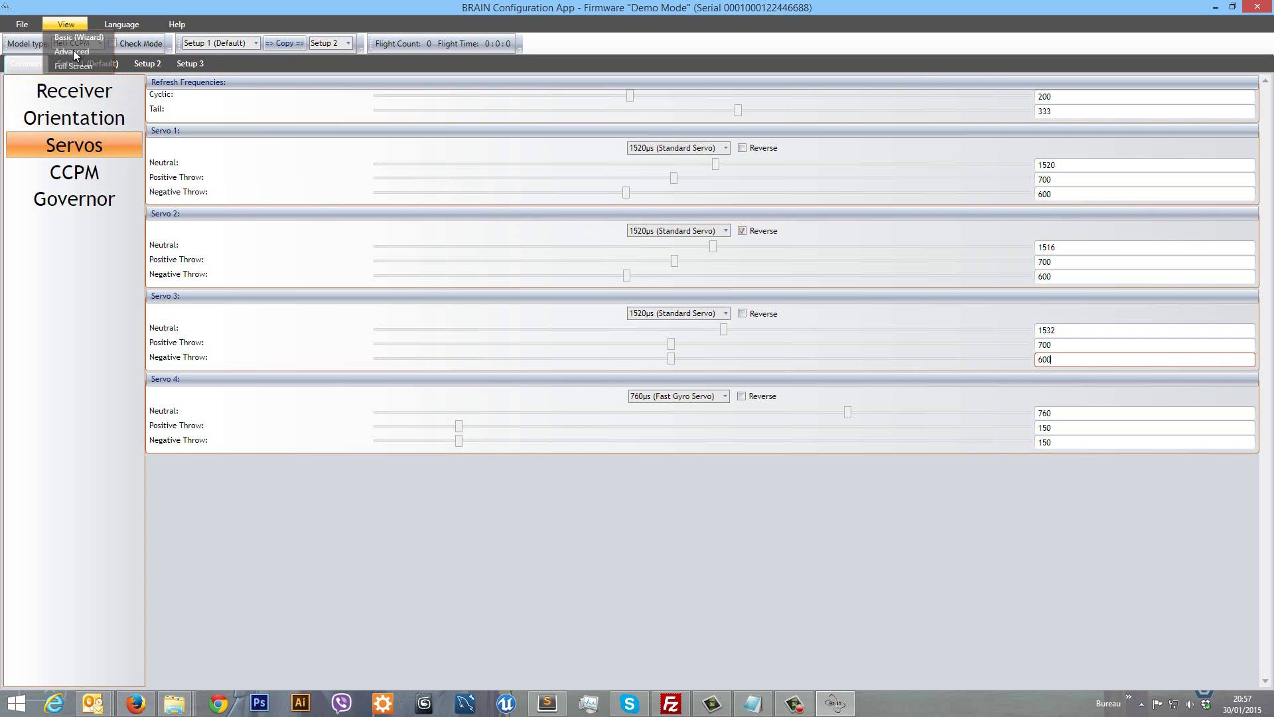
left_click(73, 36)
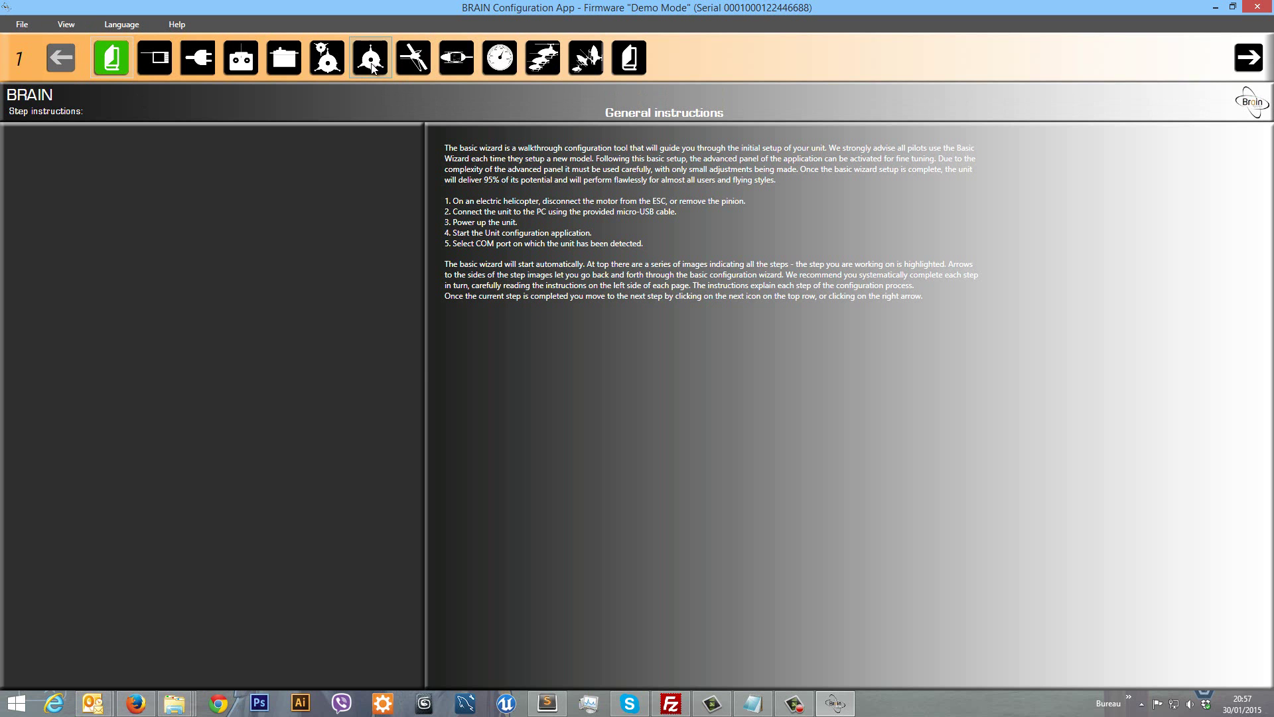
left_click(372, 65)
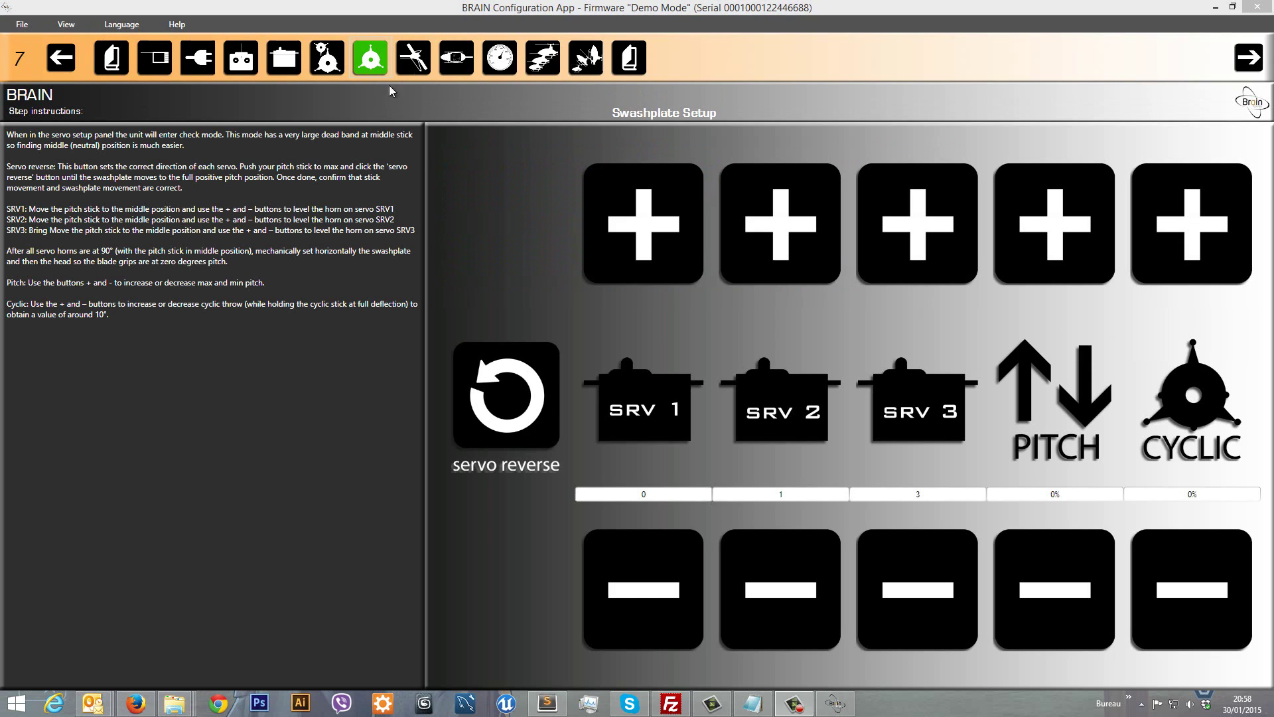
Advance the wizard to step 8, Tail Setup.
left_click(417, 61)
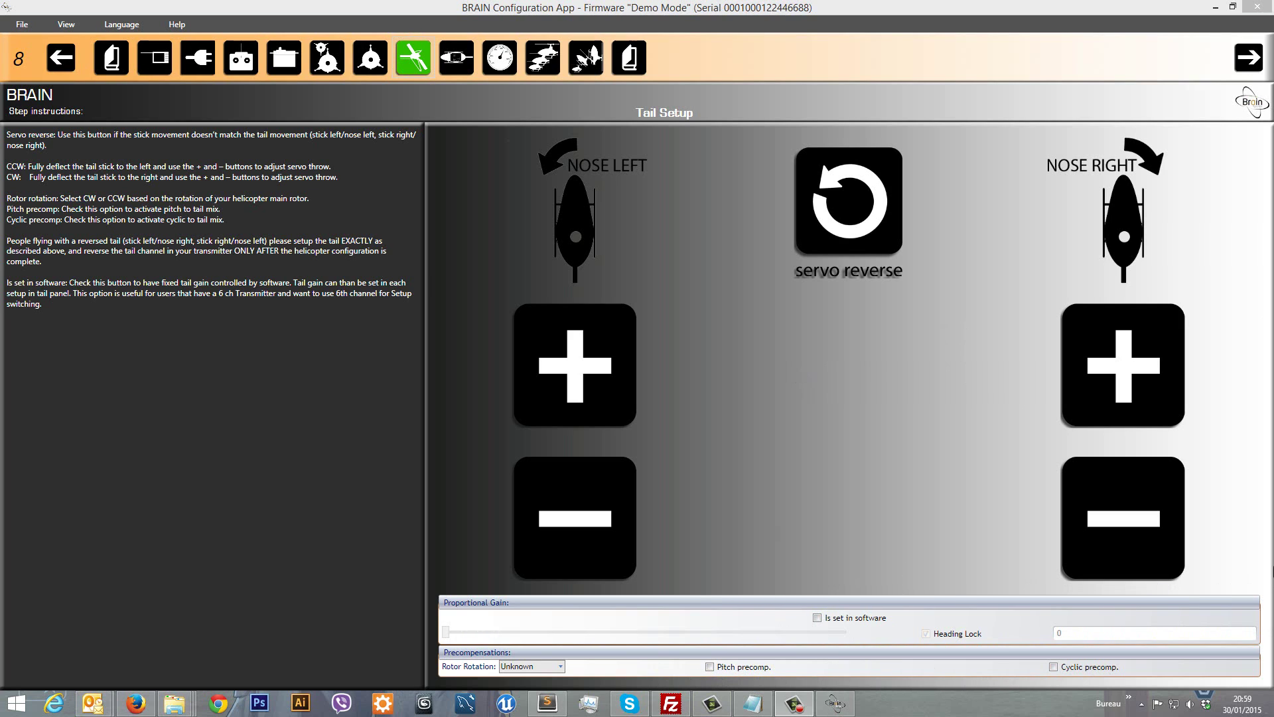
Mount orientation 'top up, wires front' on step 9 and store the level position.
left_click(460, 63)
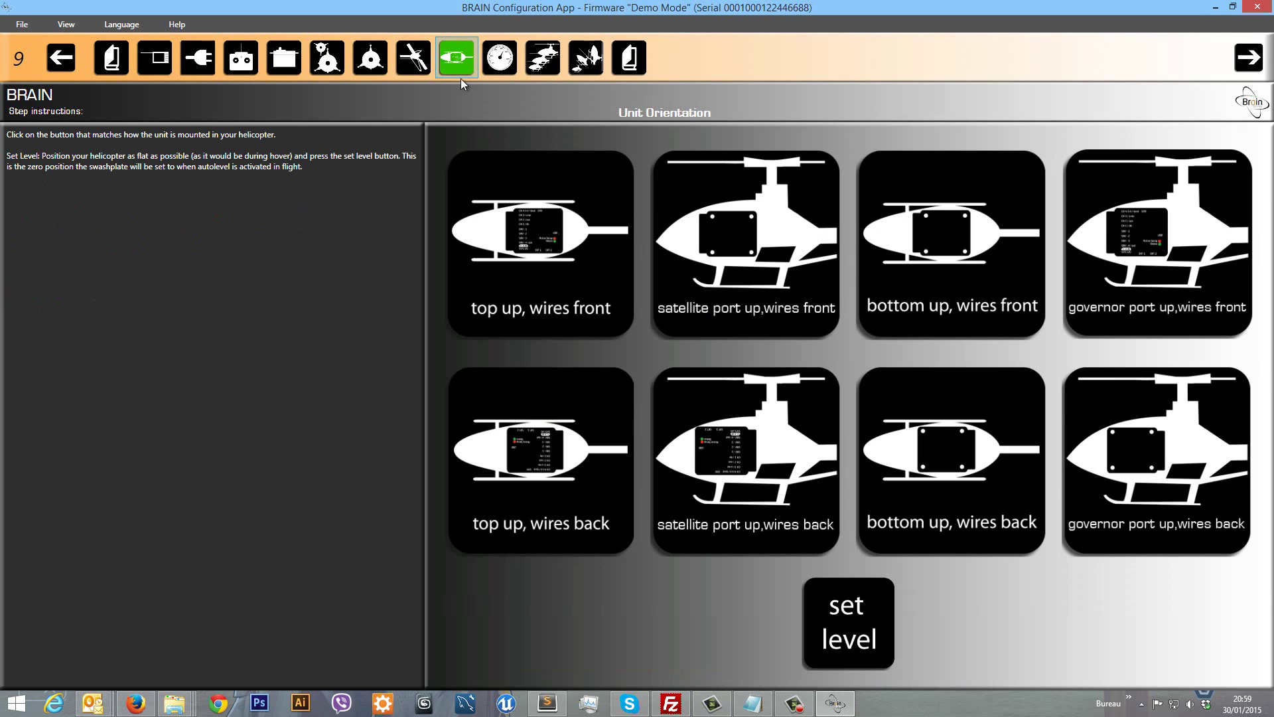
left_click(585, 222)
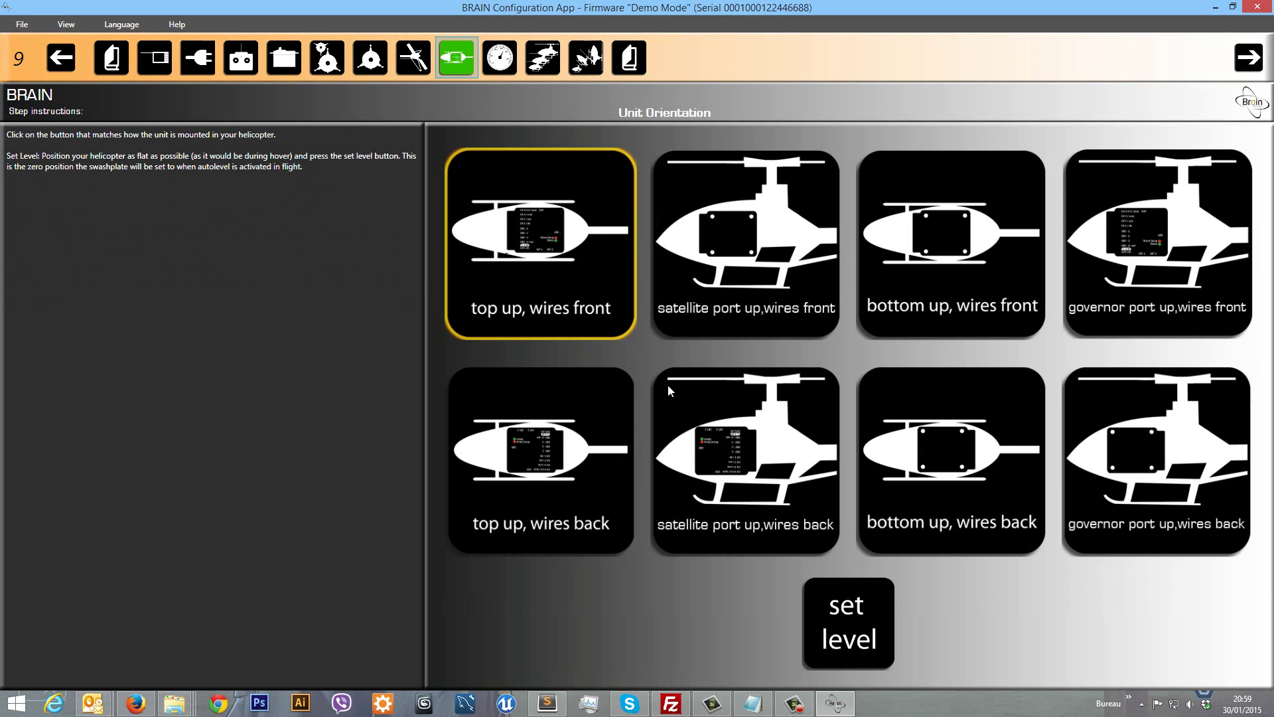
left_click(830, 596)
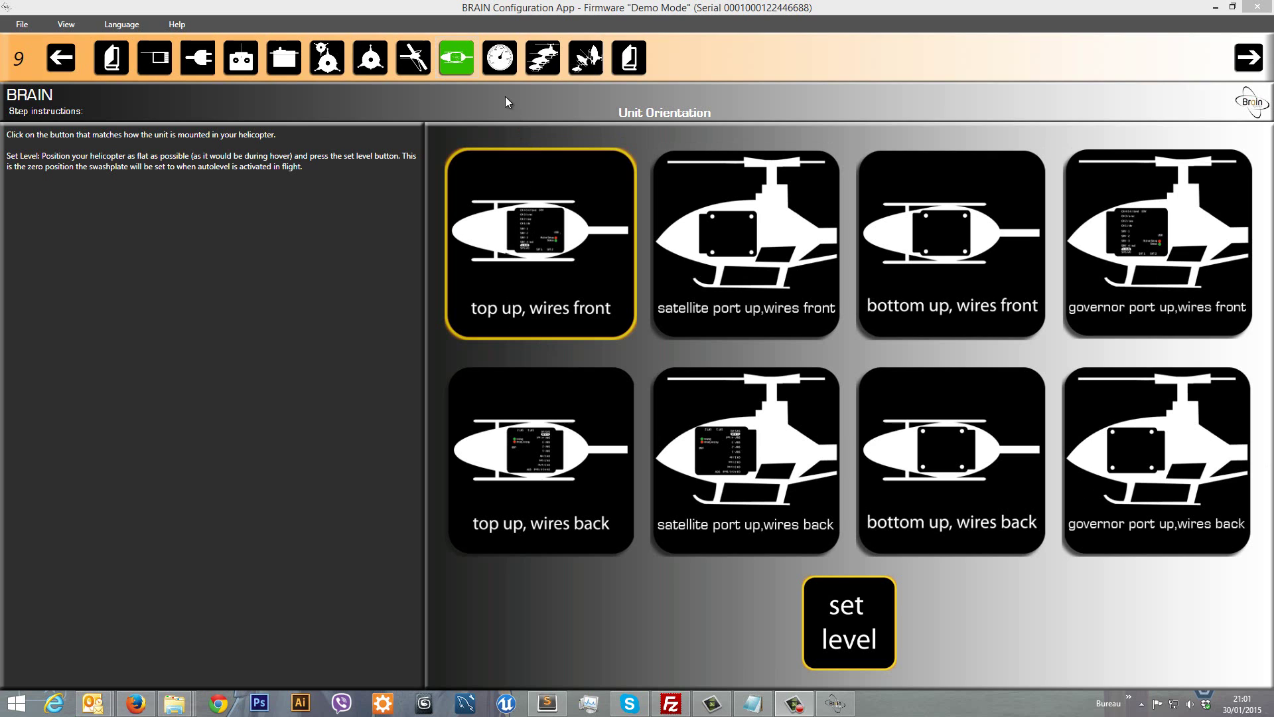
On Governor Setup, calculate the gear ratio with a 22-tooth pinion to get 5.454.
left_click(497, 60)
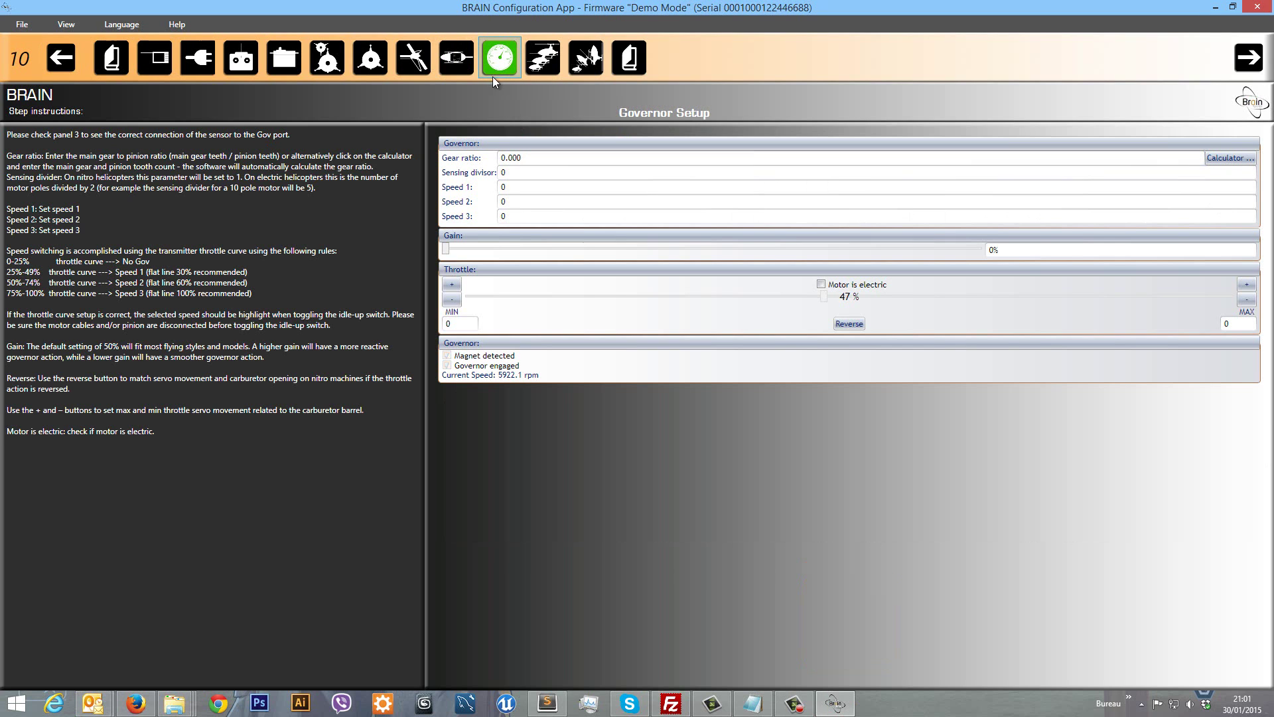
left_click(1230, 158)
double_click(283, 152)
type("22")
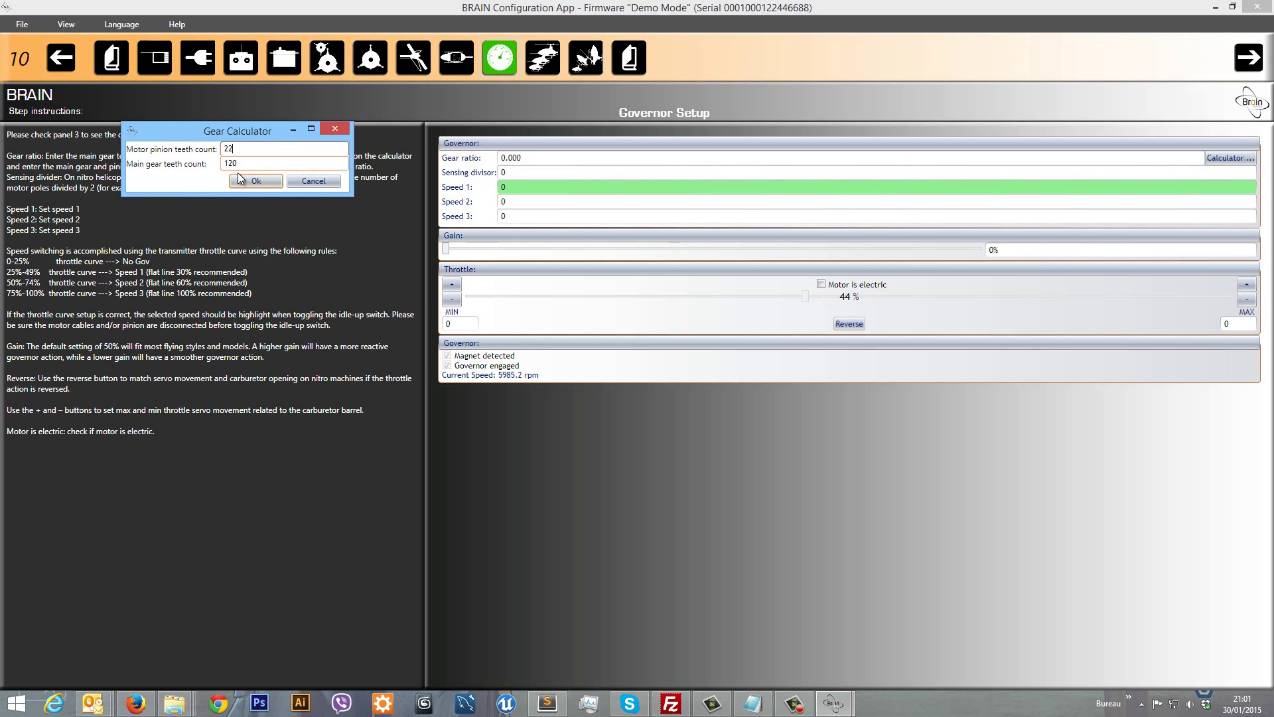
left_click(241, 181)
Set sensing divisor 5 and Speed 1 to 2800, then begin entering Speed 2.
left_click(517, 174)
type("5")
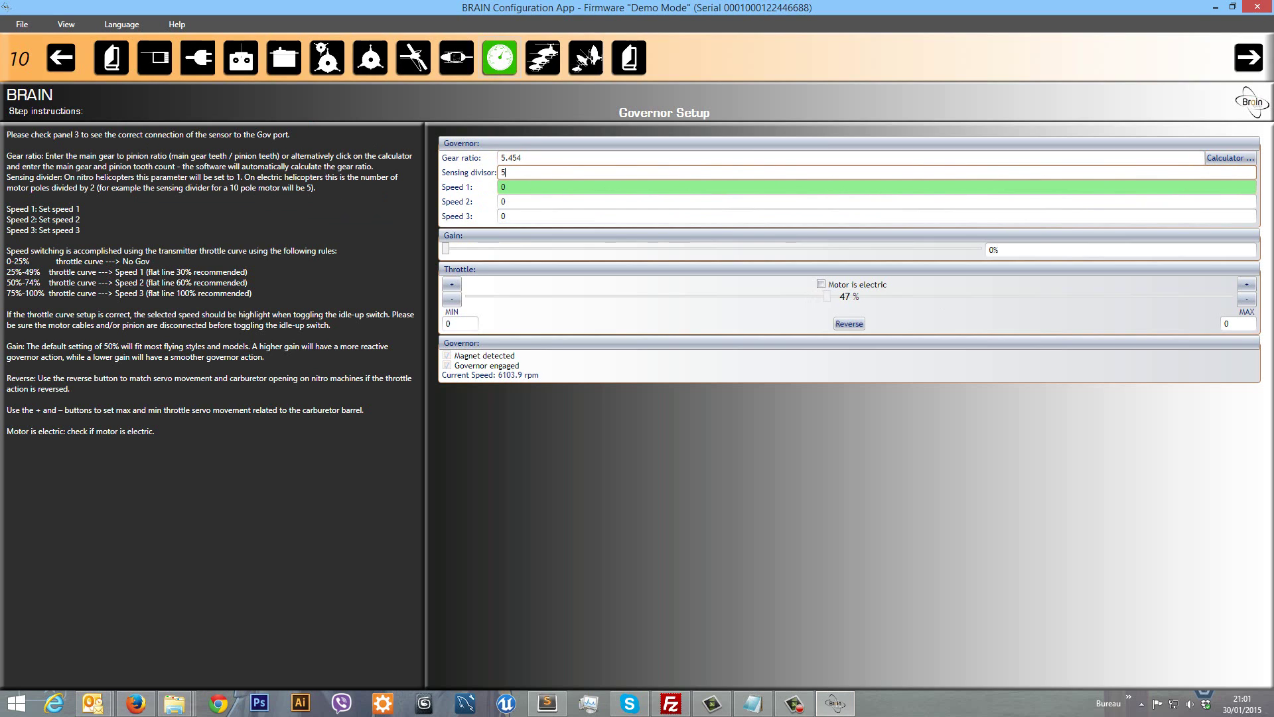
left_click(516, 187)
type("3")
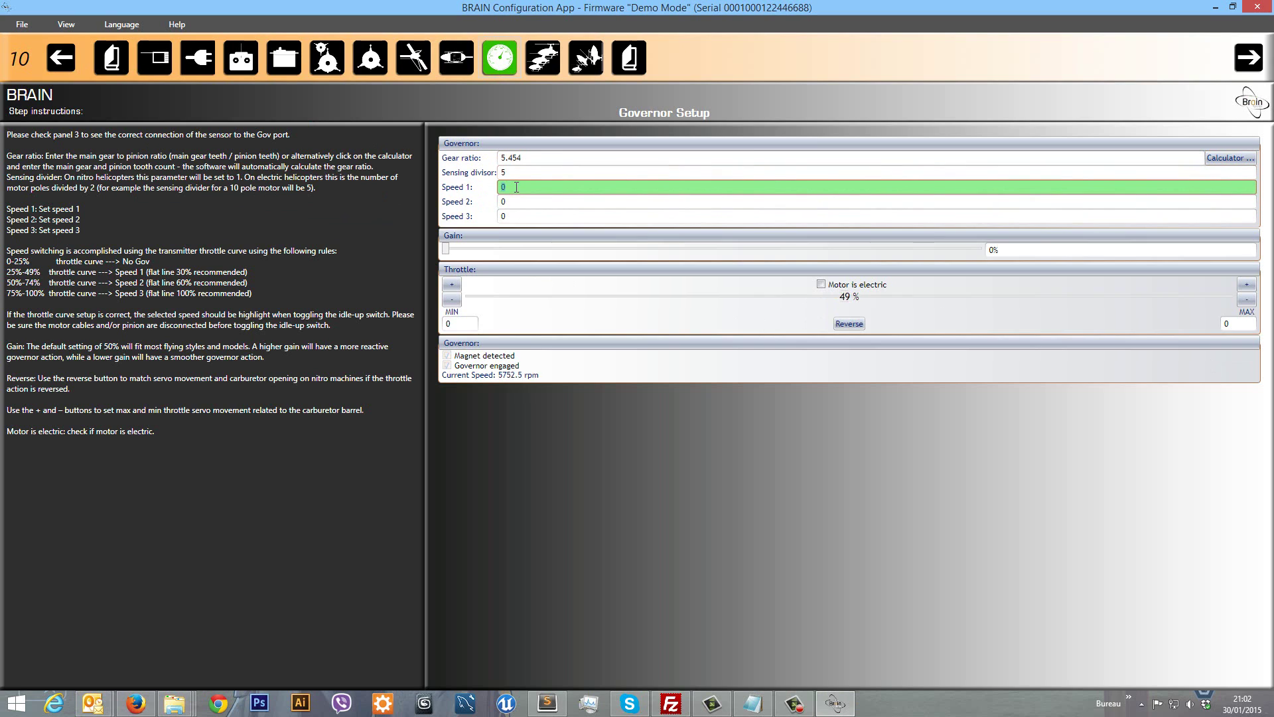
type("500")
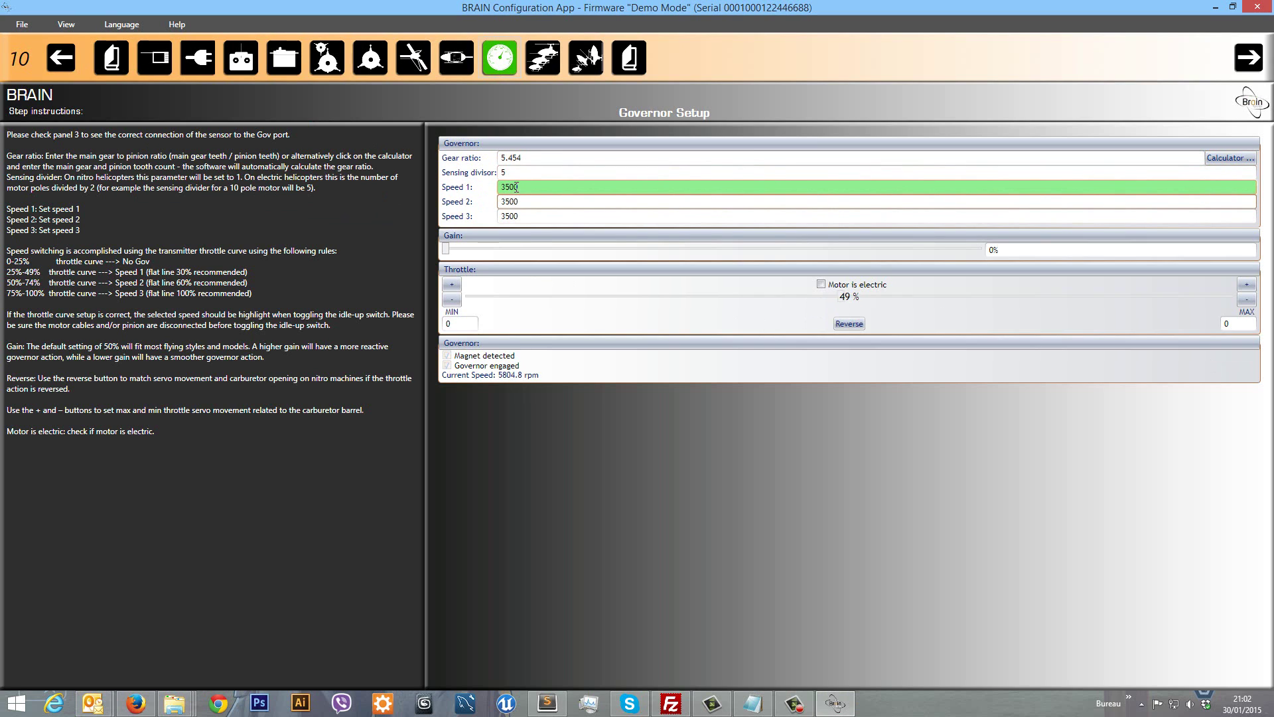
key("BackSpace")
key("BackSpace")
key("BackSpace")
key("BackSpace")
type("2800")
key("Tab")
type("1")
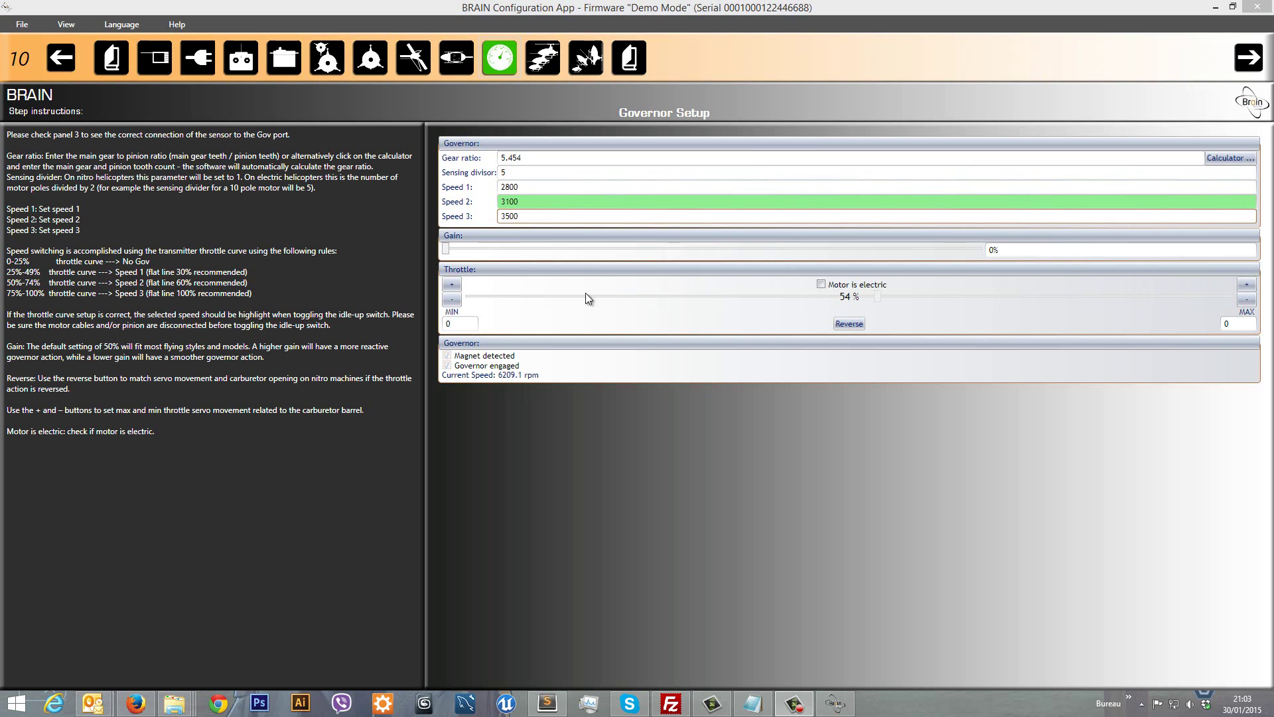
Mark the motor as electric and adjust the minimum throttle limit to 510.
left_click(821, 284)
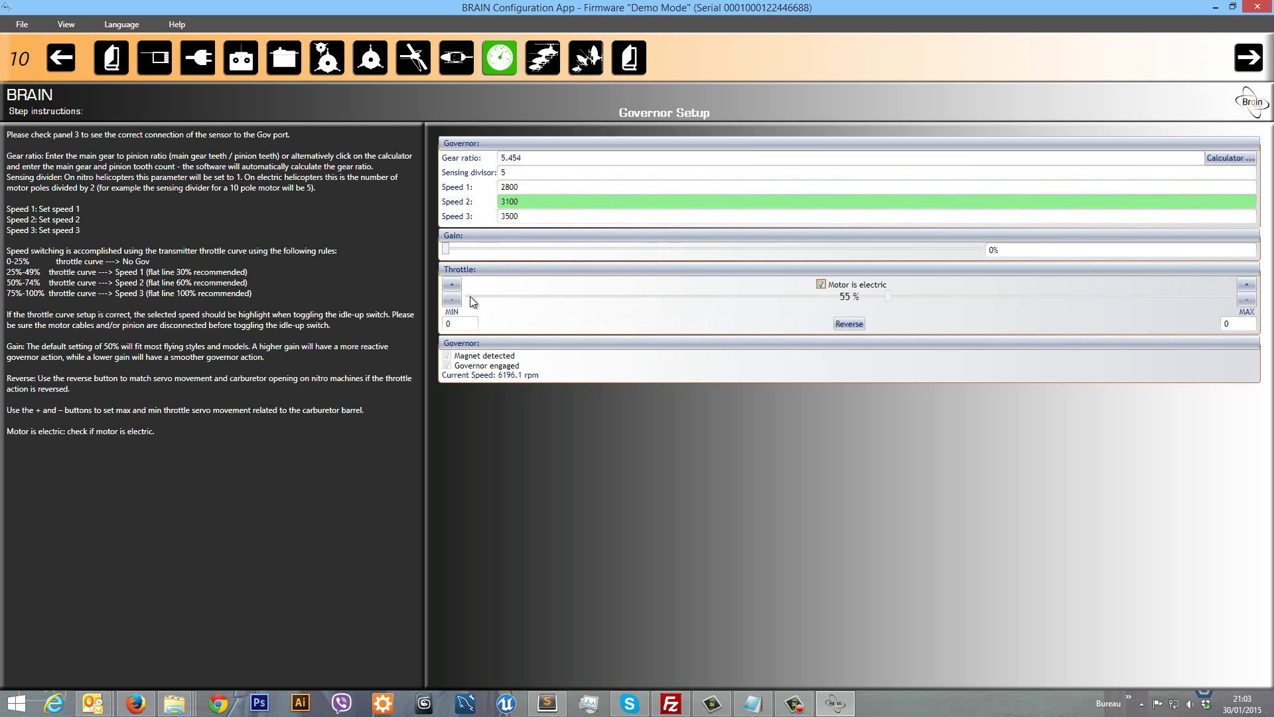
left_click(455, 285)
left_click(455, 286)
left_click(454, 285)
left_click(455, 285)
left_click(452, 302)
left_click(451, 300)
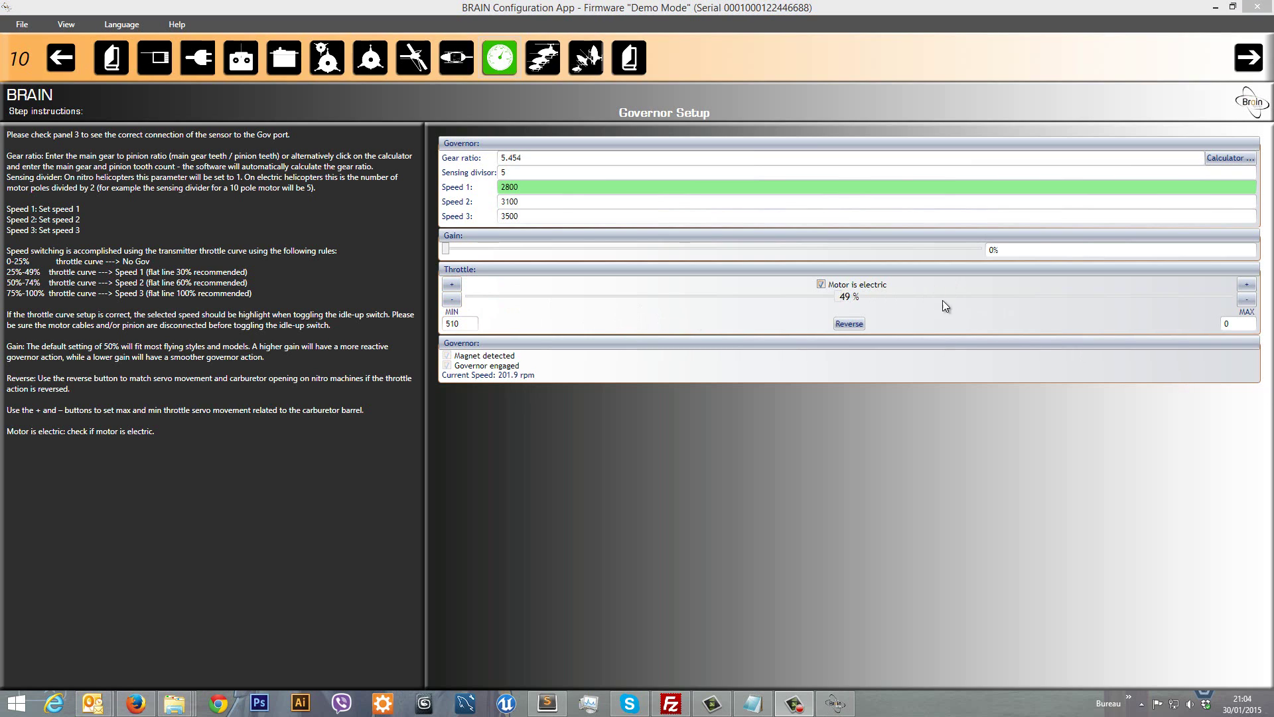
Raise the maximum throttle limit to 530.
left_click(1246, 287)
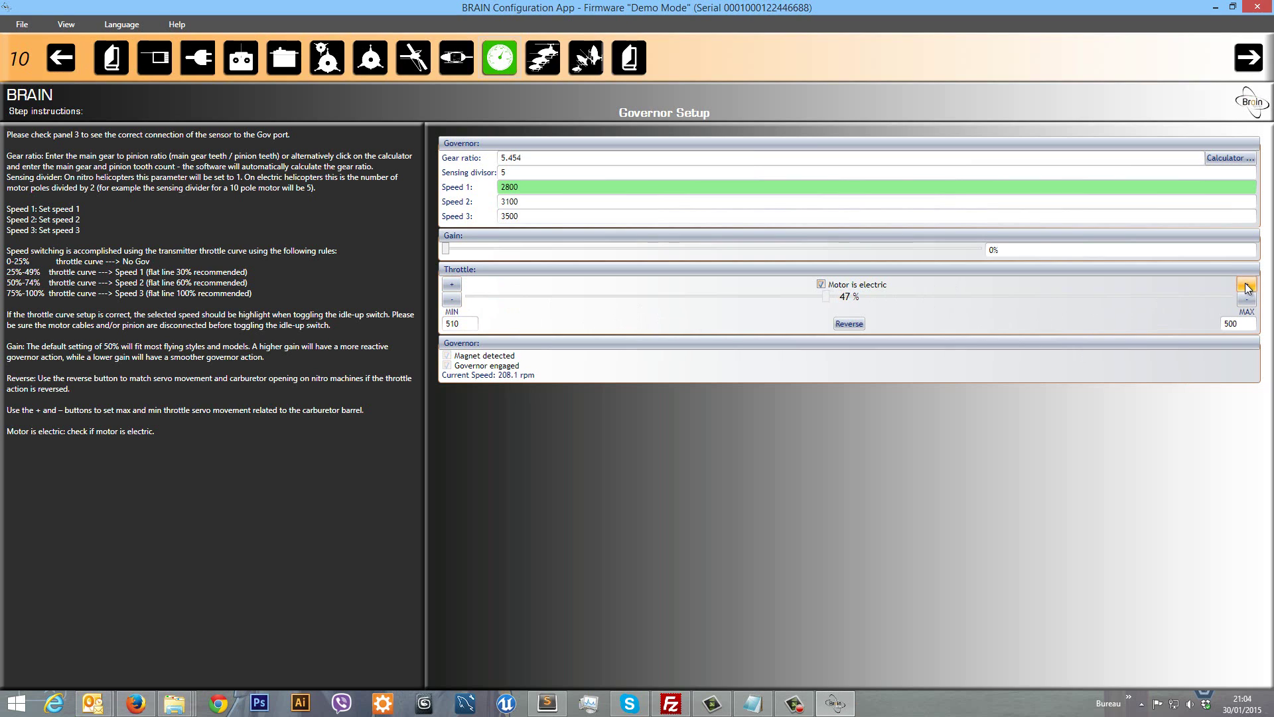
left_click(1247, 287)
left_click(1247, 286)
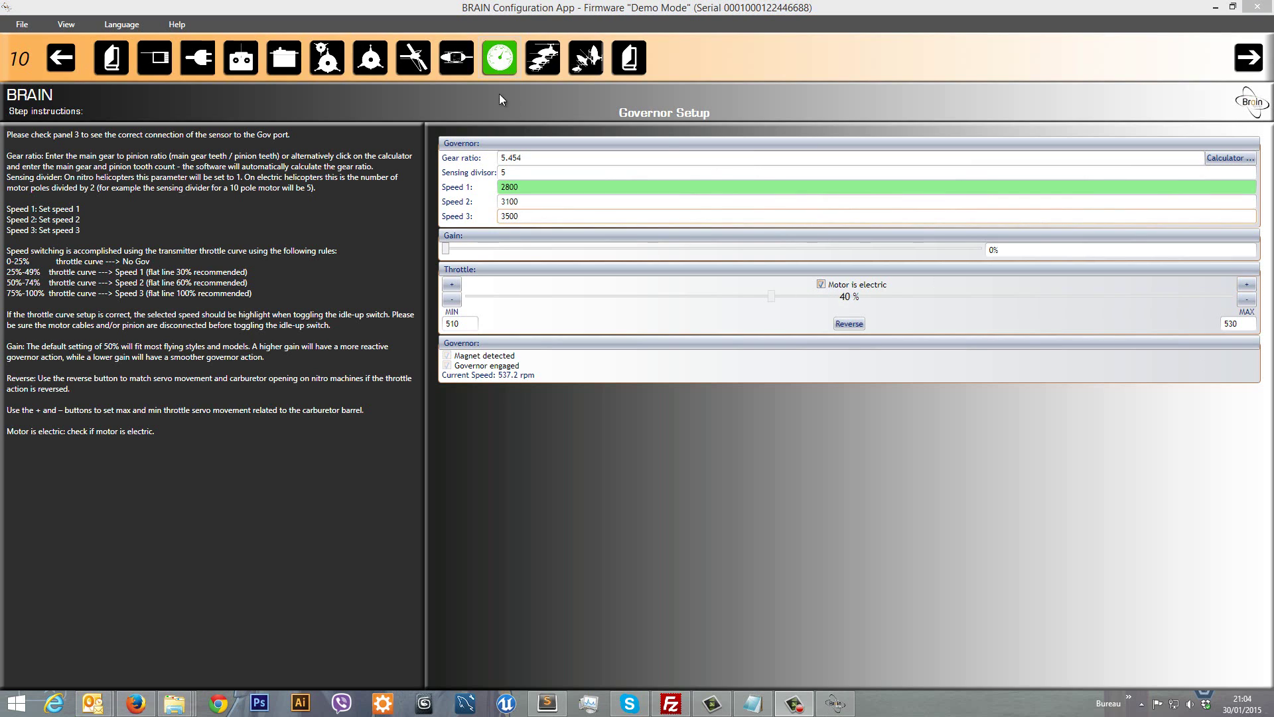
Pass the 450 model size step and enable the governor for Setups 1, 2 and 3.
left_click(541, 67)
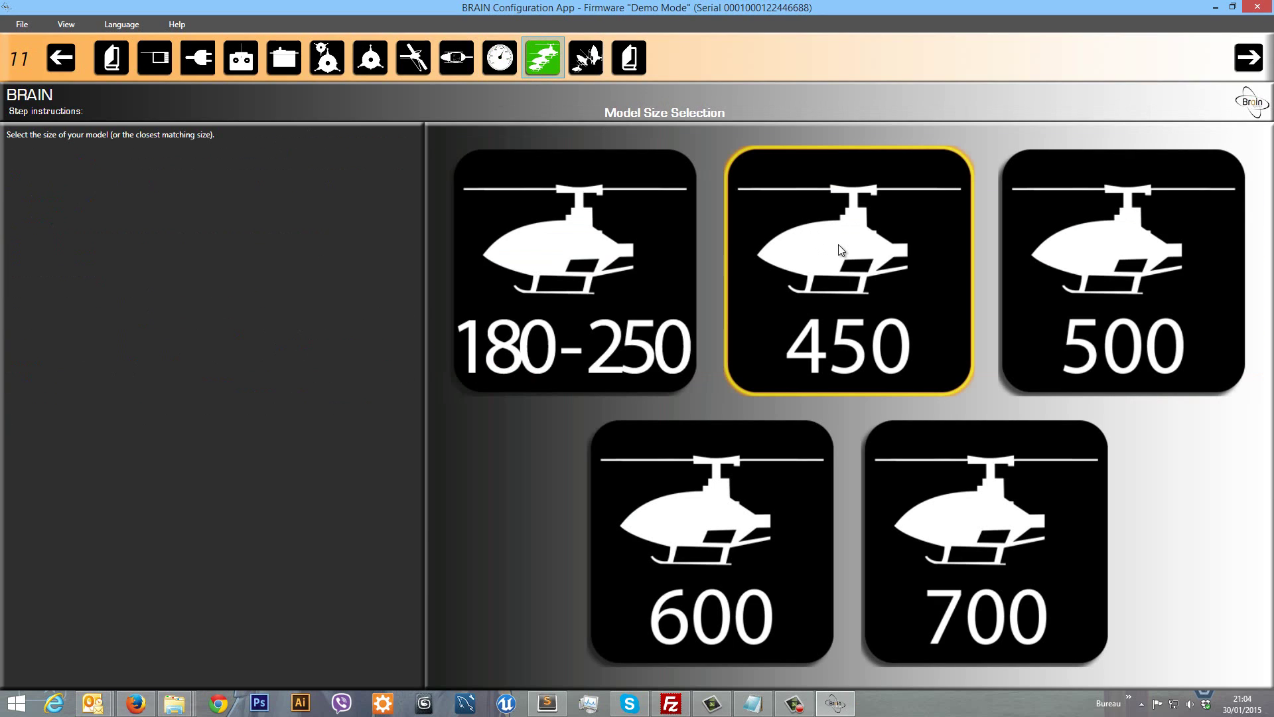
left_click(587, 60)
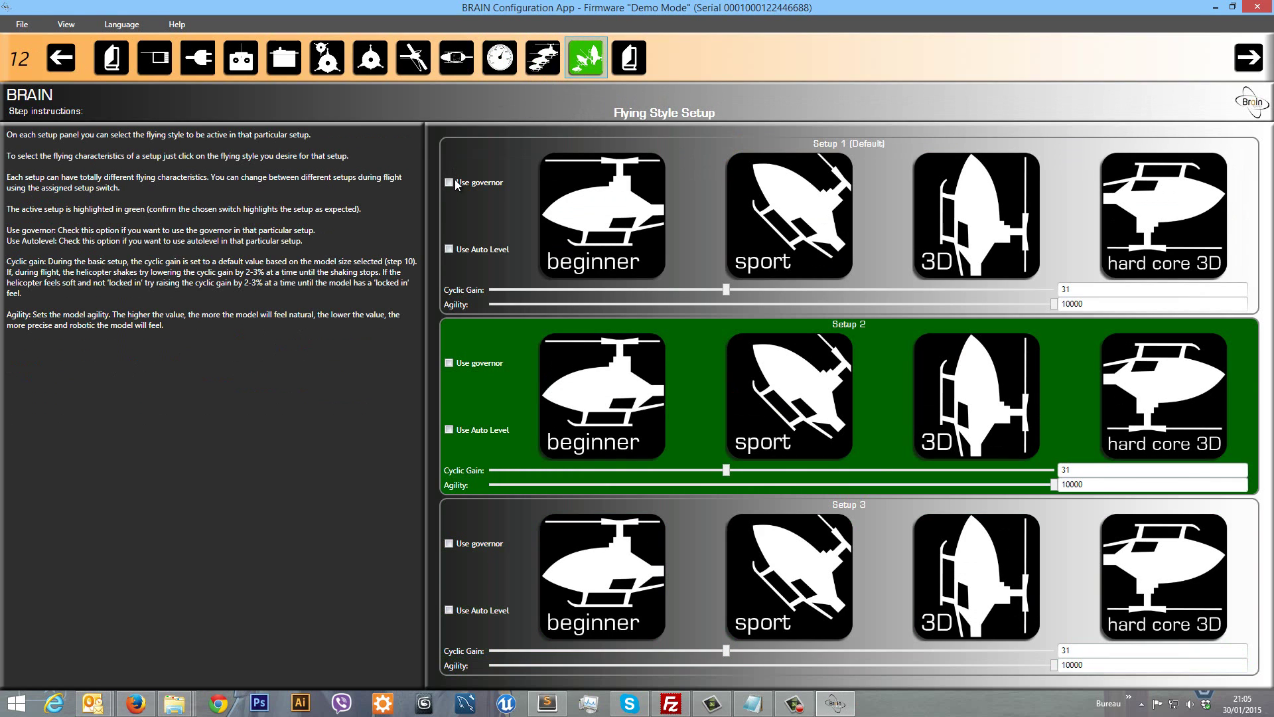
left_click(449, 183)
left_click(458, 367)
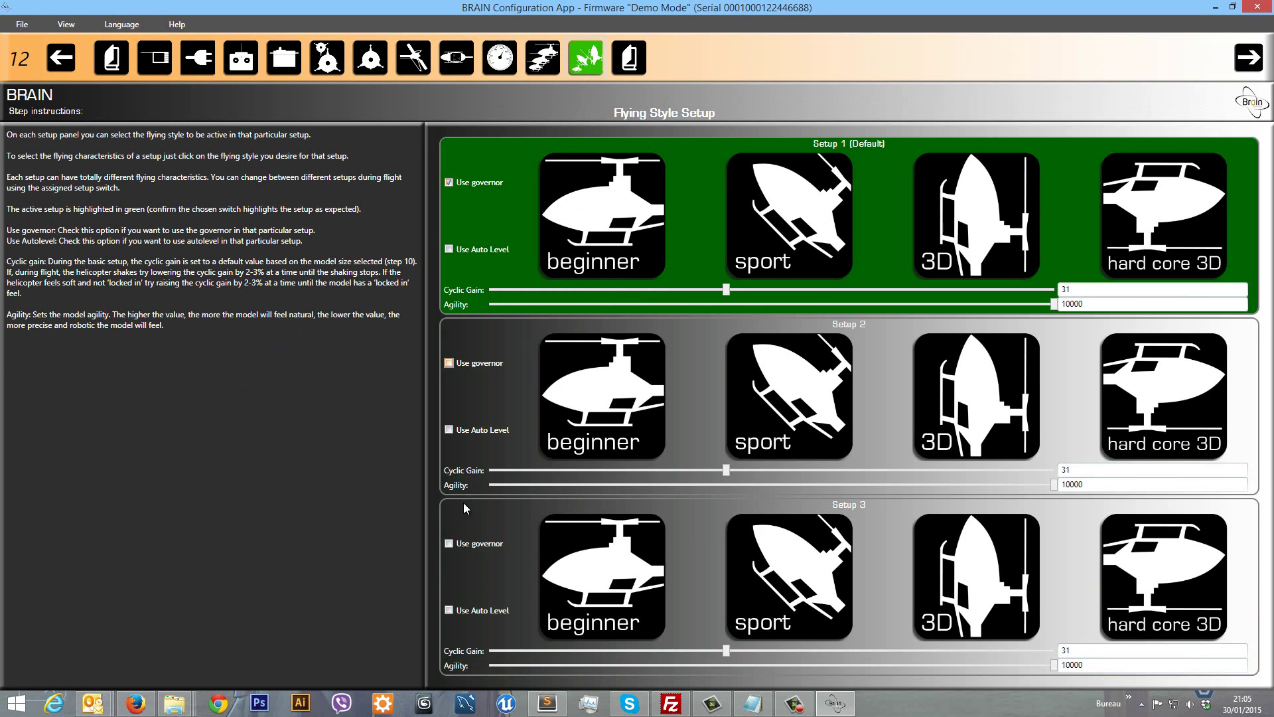
left_click(454, 547)
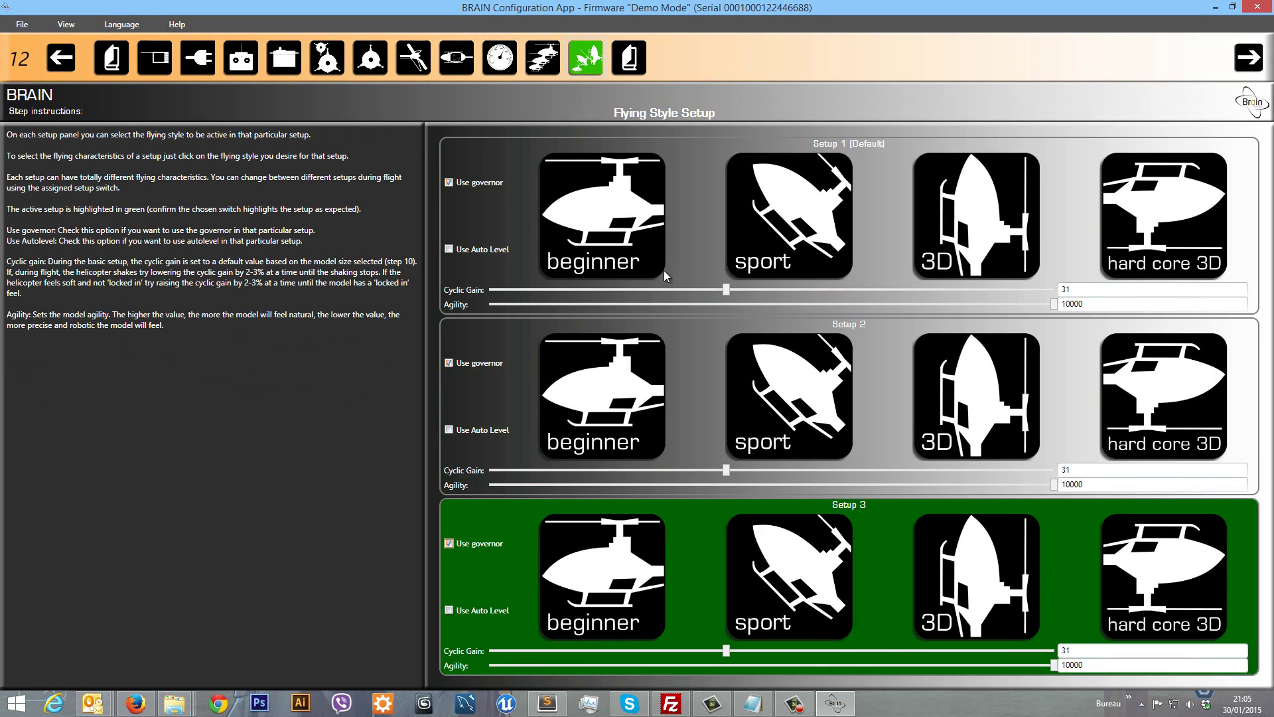
Assign flying styles: beginner to Setup 1, sport to Setup 2, 3D to Setup 3.
left_click(635, 238)
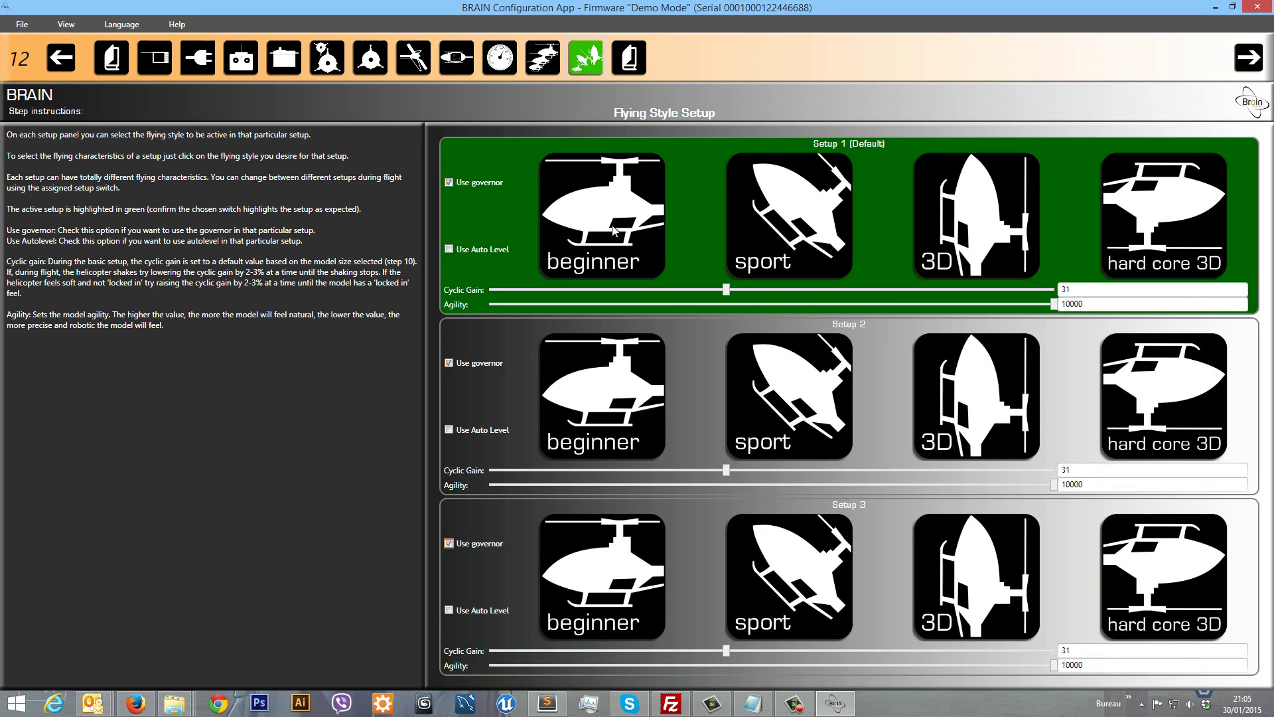
left_click(732, 354)
left_click(964, 571)
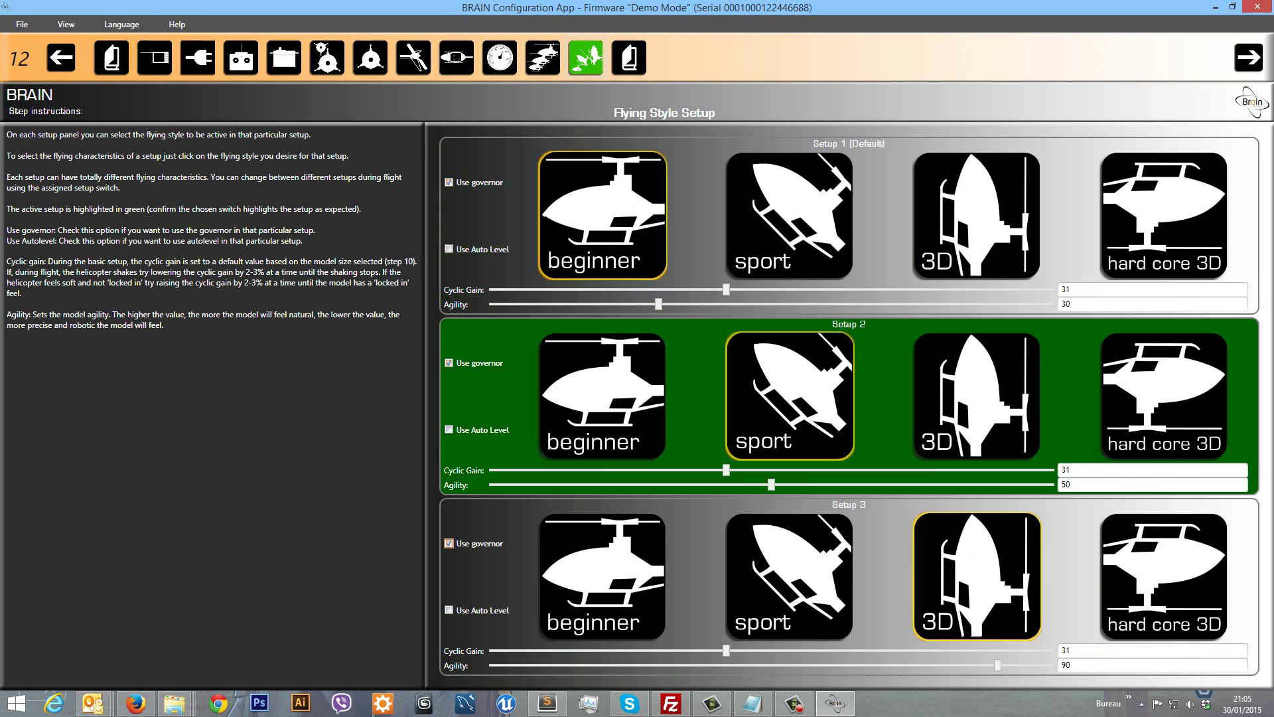
Move to wizard step 13, the Final Checks and Tuning Tips page.
left_click(631, 64)
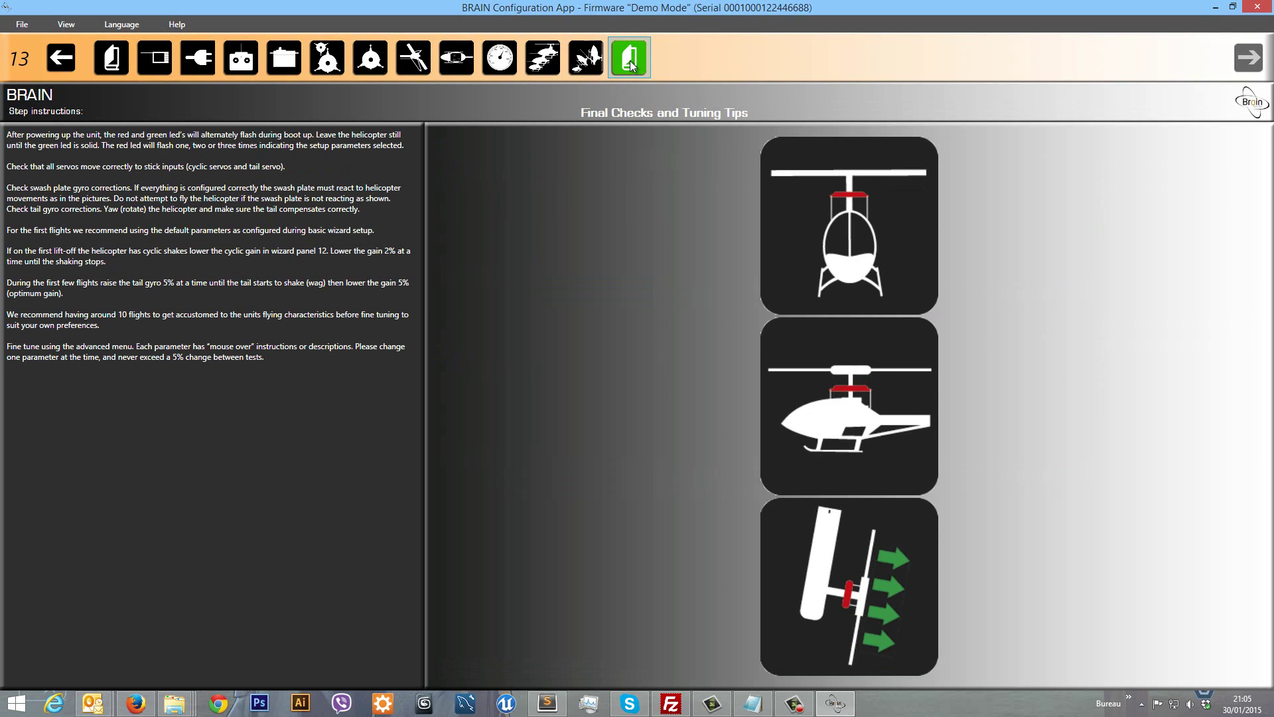